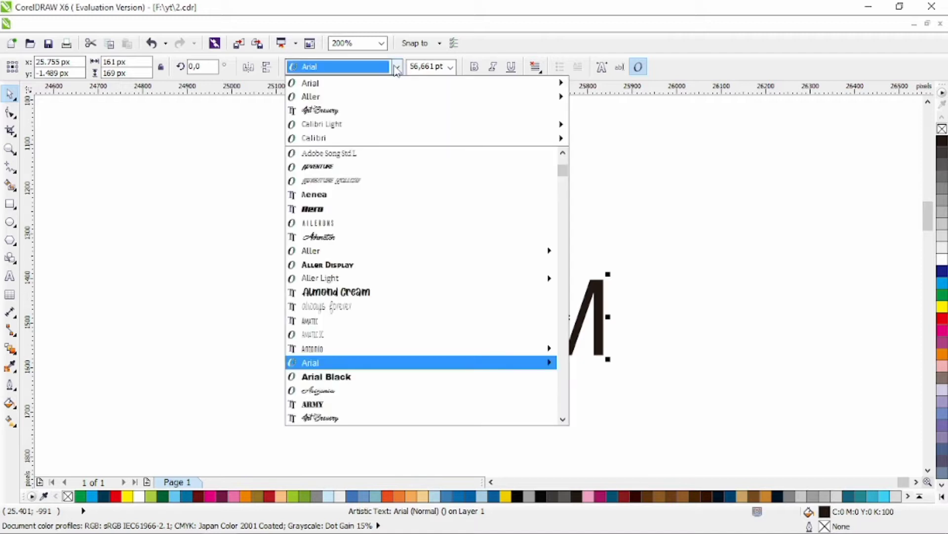
Set the letter M's font to Aller and move it left toward the middle of the drawing area.
mouse_move(371, 141)
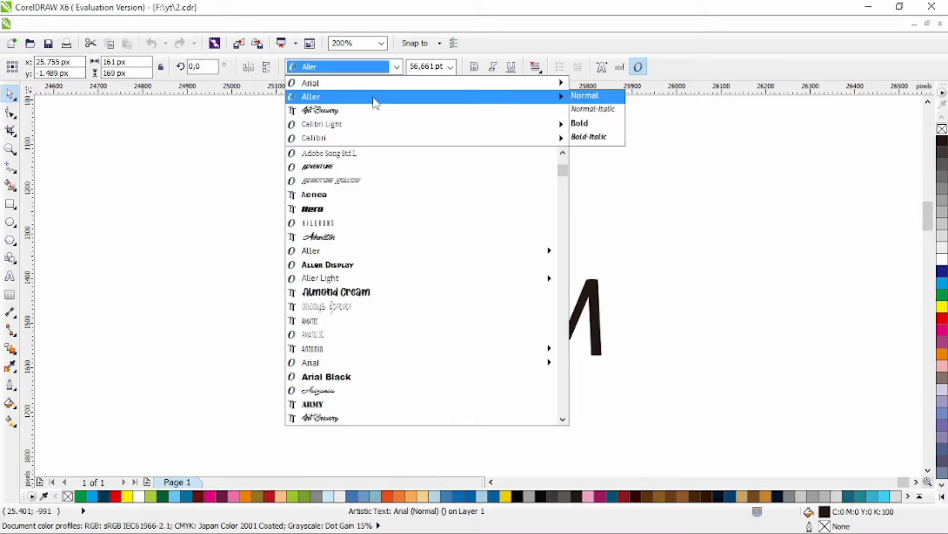
left_click(374, 101)
left_click_drag(577, 330, 483, 333)
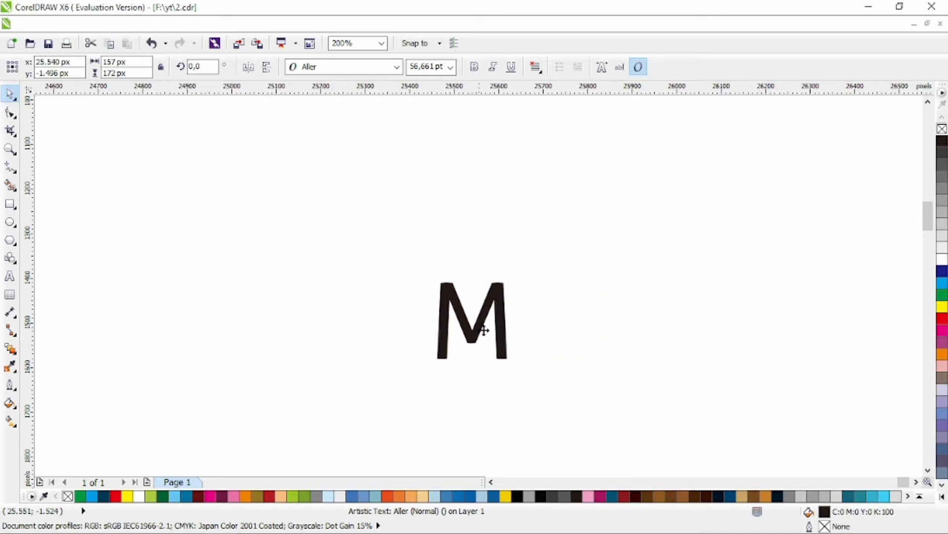
left_click(206, 237)
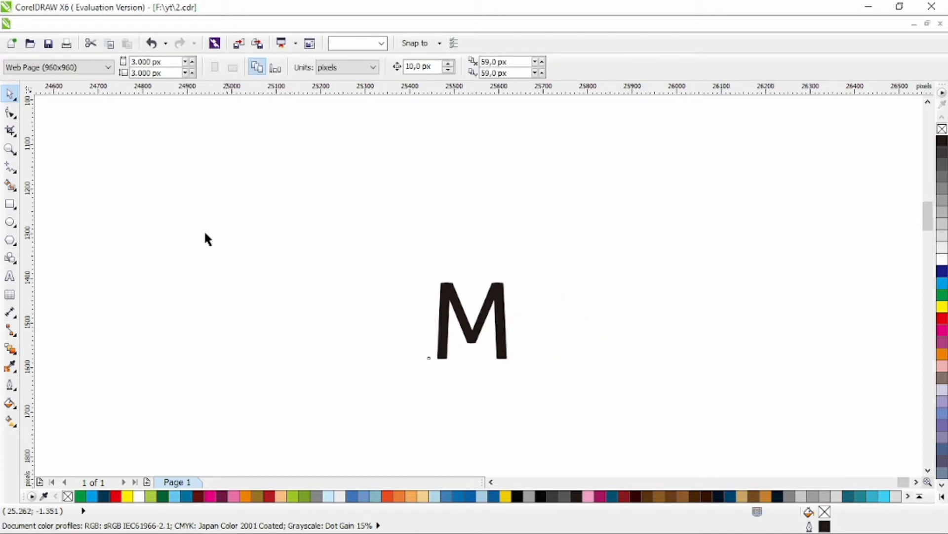
Draw a closed two-node Bezier path from the M's right diagonal out to a point above and right of the letter.
left_click(11, 169)
left_click(48, 198)
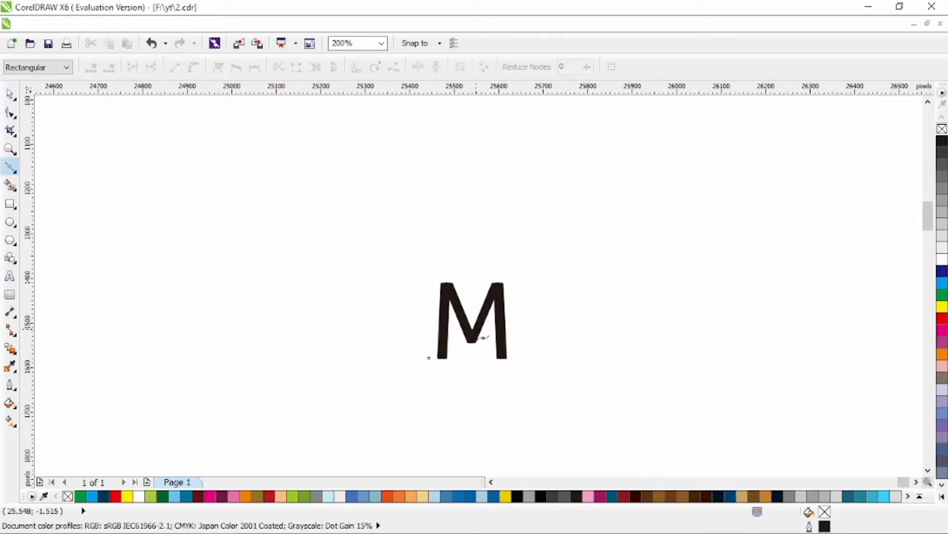
left_click(480, 311)
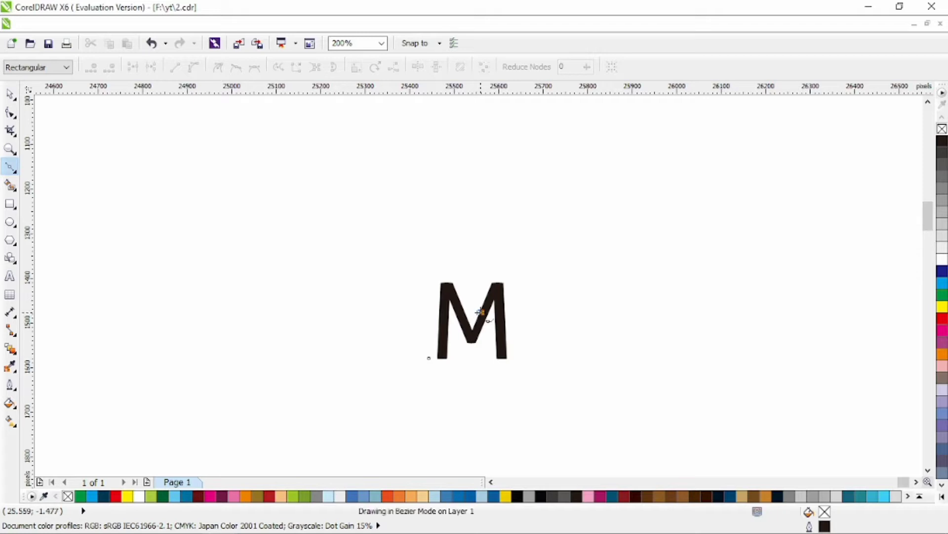
left_click(634, 197)
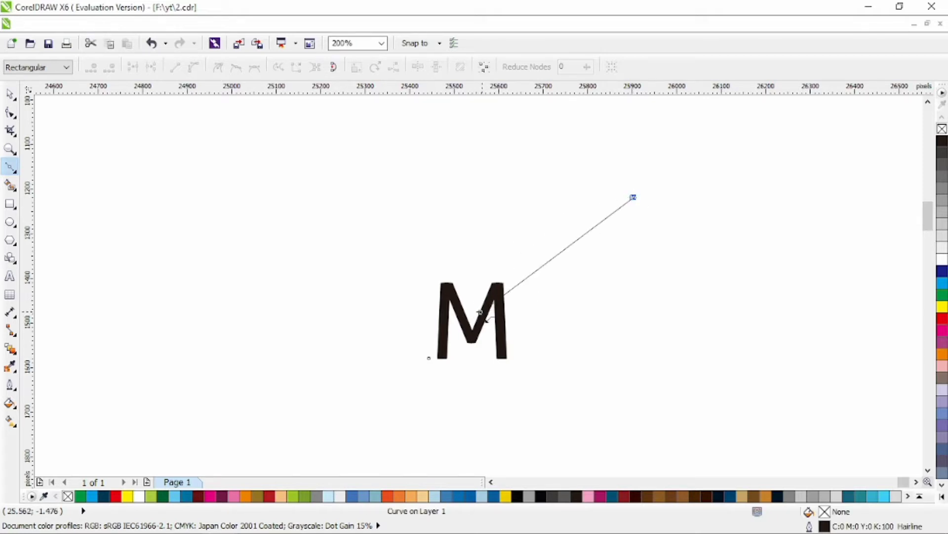
Bend both segments of the two-node path and adjust its tip and handles to form a slim, S-curved feather.
left_click(10, 112)
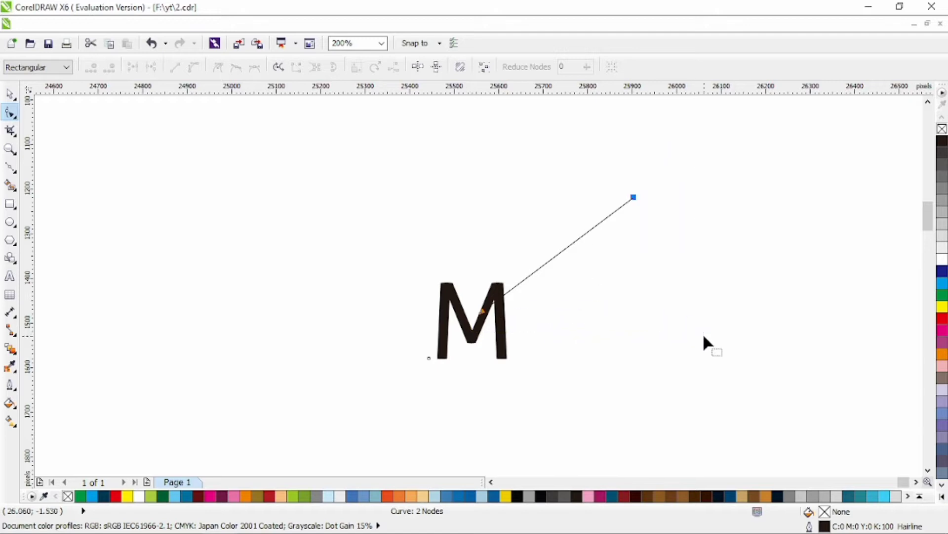
left_click_drag(555, 256, 526, 223)
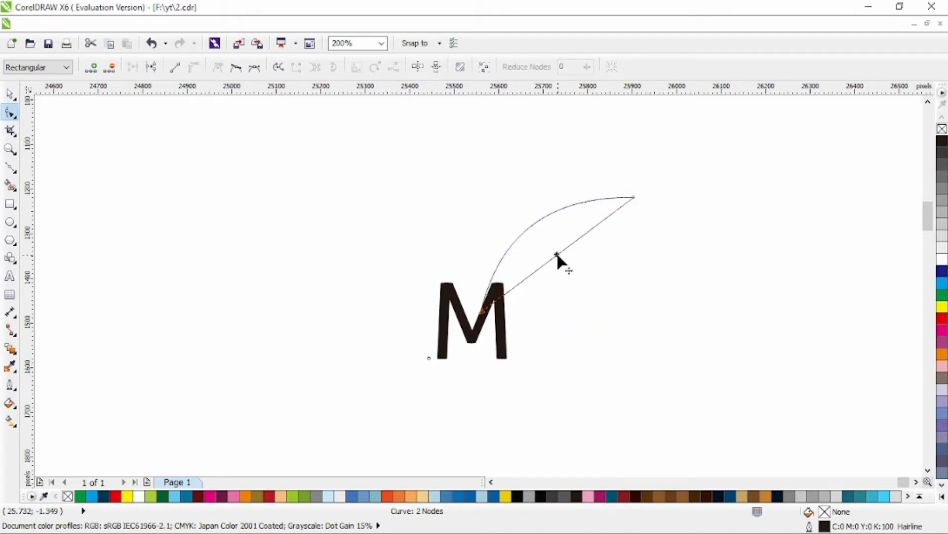
left_click_drag(555, 256, 545, 244)
left_click_drag(617, 189, 663, 241)
left_click_drag(571, 224, 635, 265)
left_click_drag(552, 199, 620, 232)
left_click_drag(634, 198, 618, 186)
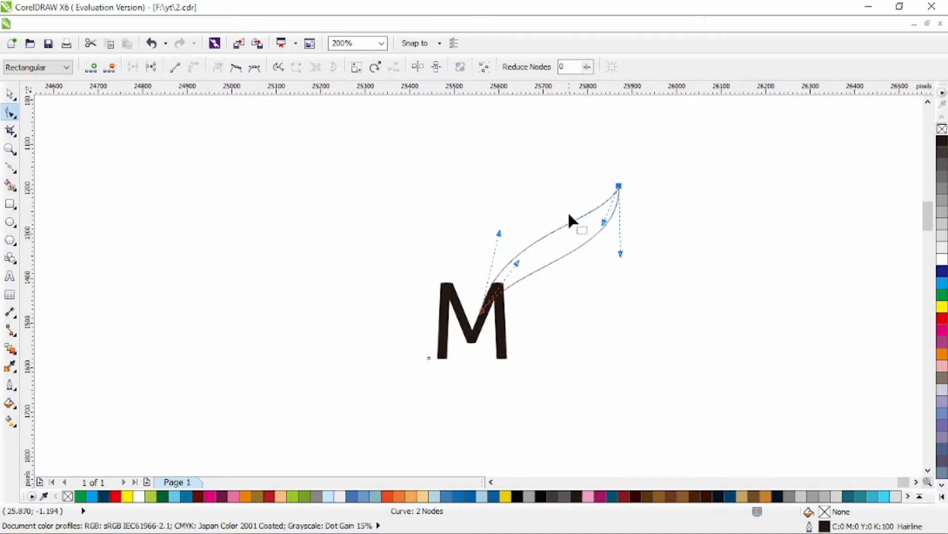
left_click_drag(509, 253, 514, 258)
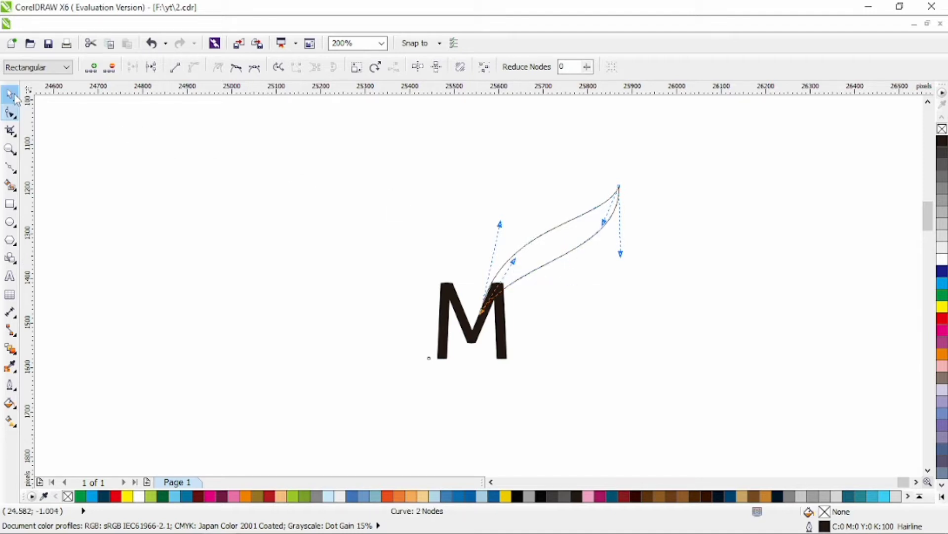
Duplicate the feather directly below the original.
key("space")
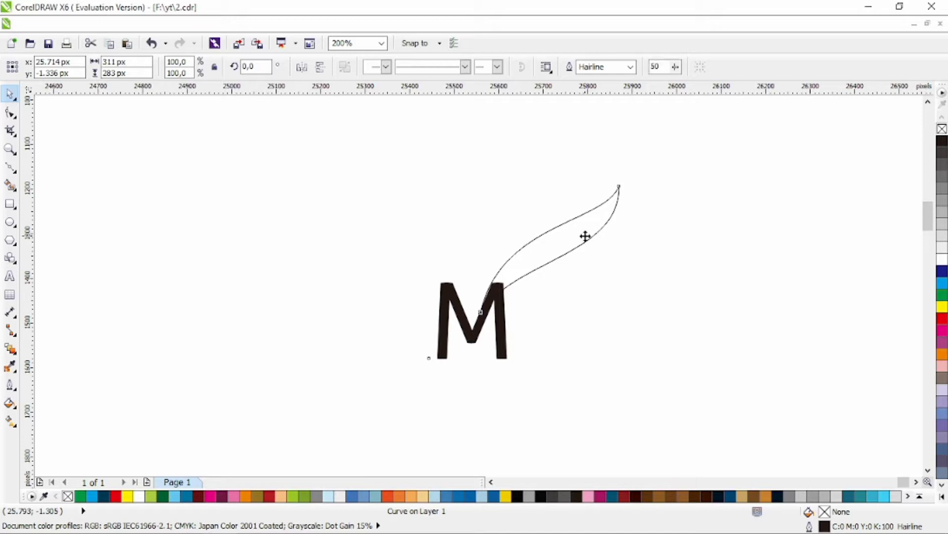
left_click_drag(584, 235, 584, 270)
right_click(584, 270)
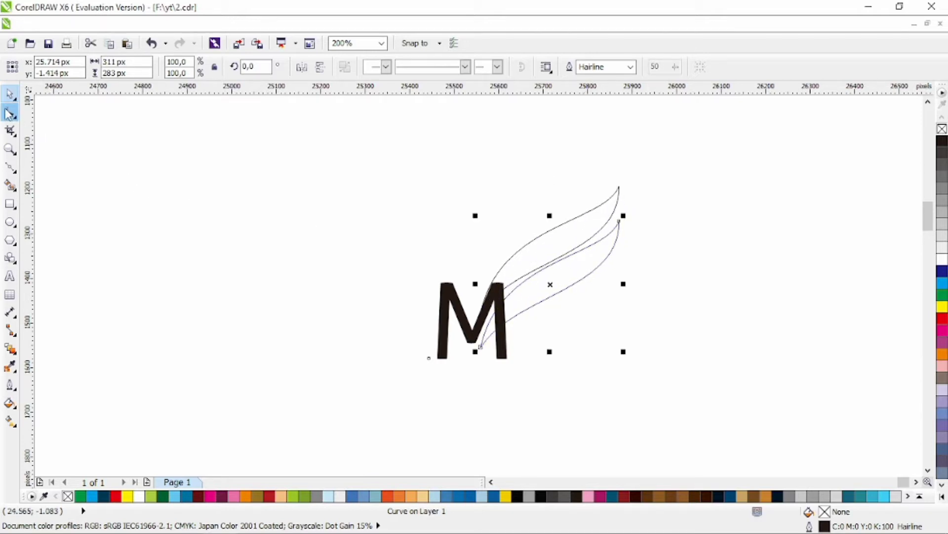
Reshape the second feather by moving its base and tip nodes inward and adjusting its handles to follow the first feather.
left_click(10, 113)
left_click_drag(482, 352, 489, 340)
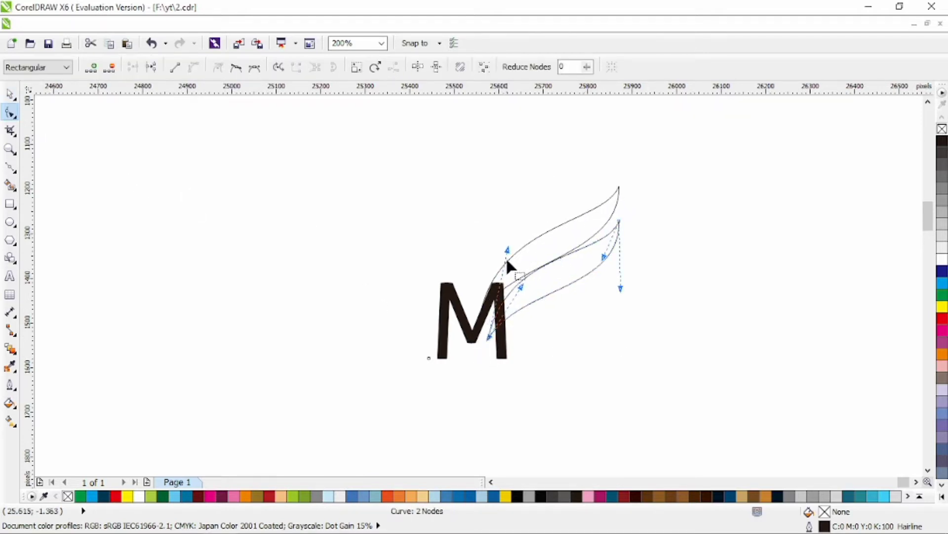
left_click_drag(507, 254, 485, 271)
left_click_drag(604, 257, 612, 260)
left_click_drag(620, 221, 603, 240)
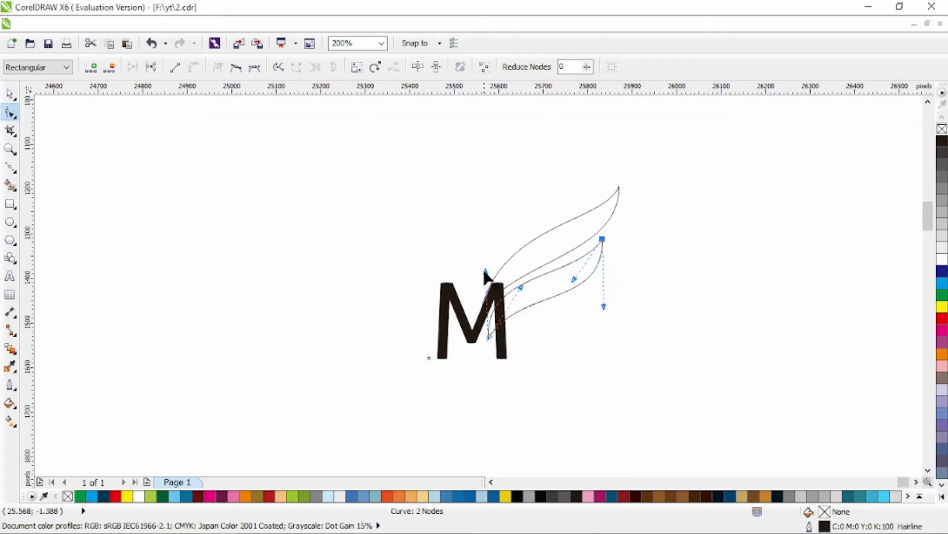
left_click_drag(486, 272, 499, 266)
left_click_drag(574, 280, 557, 282)
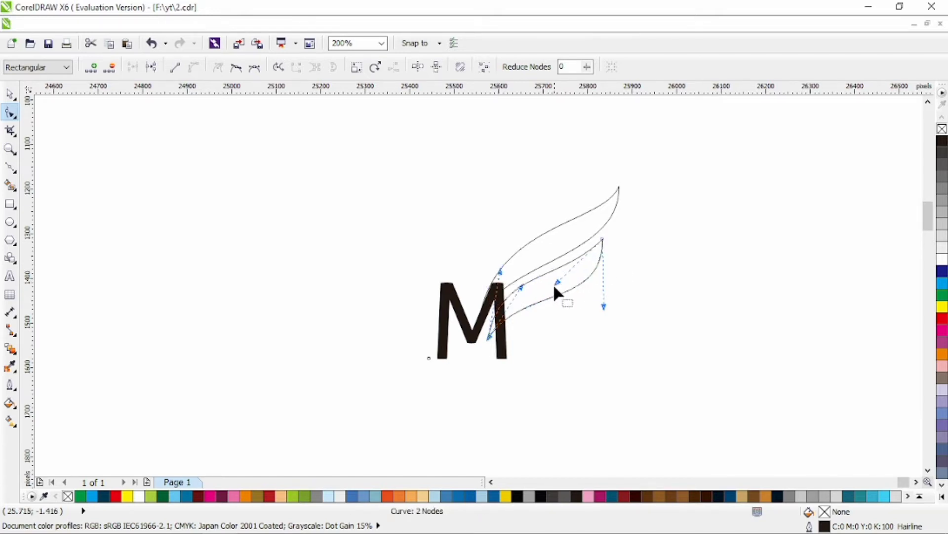
left_click_drag(604, 306, 614, 310)
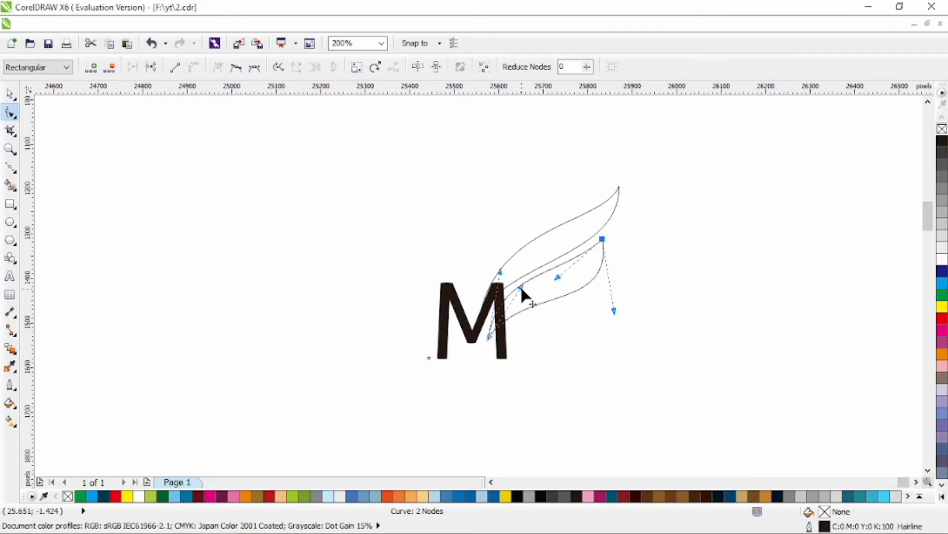
left_click_drag(521, 286, 515, 282)
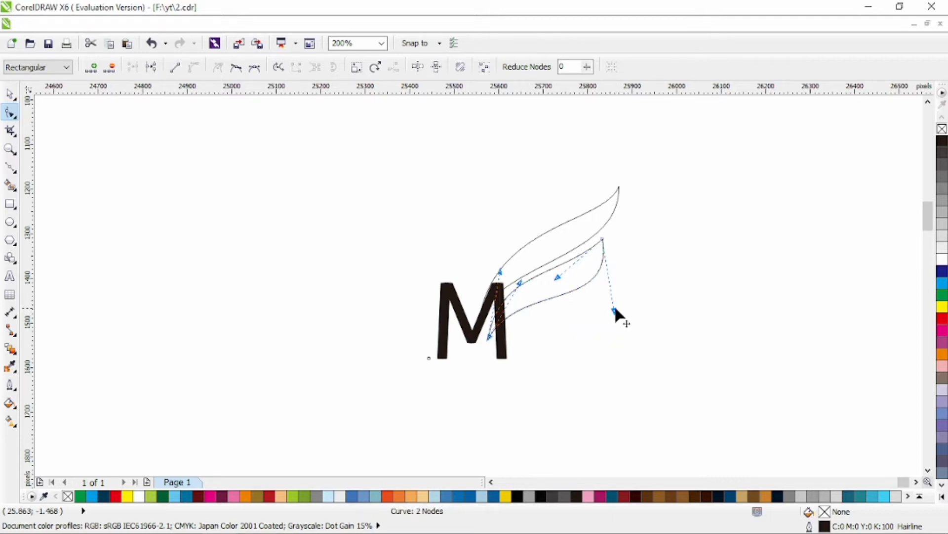
Duplicate the second feather below itself and reshape the copy into a shorter, narrower third feather.
left_click_drag(614, 311, 546, 331)
left_click(10, 94)
left_click(10, 113)
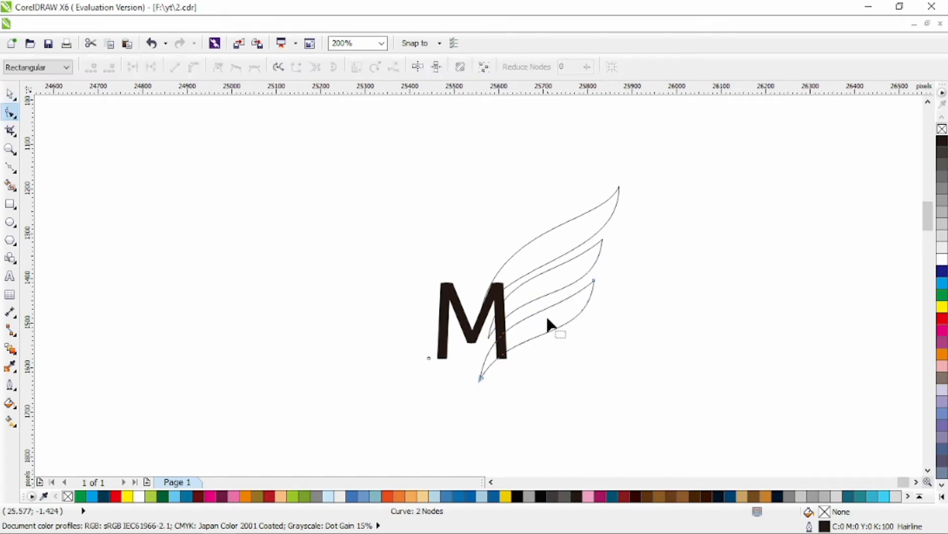
left_click_drag(595, 280, 573, 285)
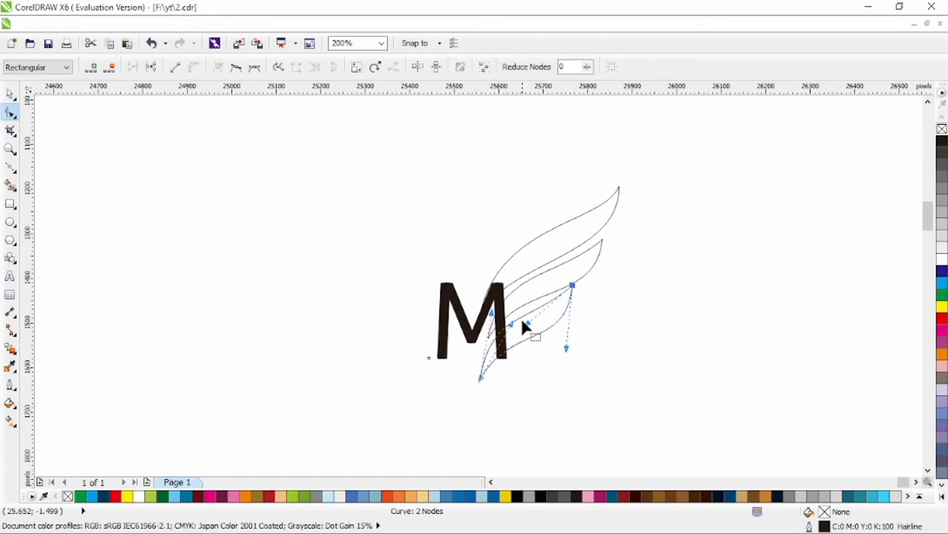
left_click_drag(493, 319, 573, 290)
left_click_drag(567, 349, 574, 335)
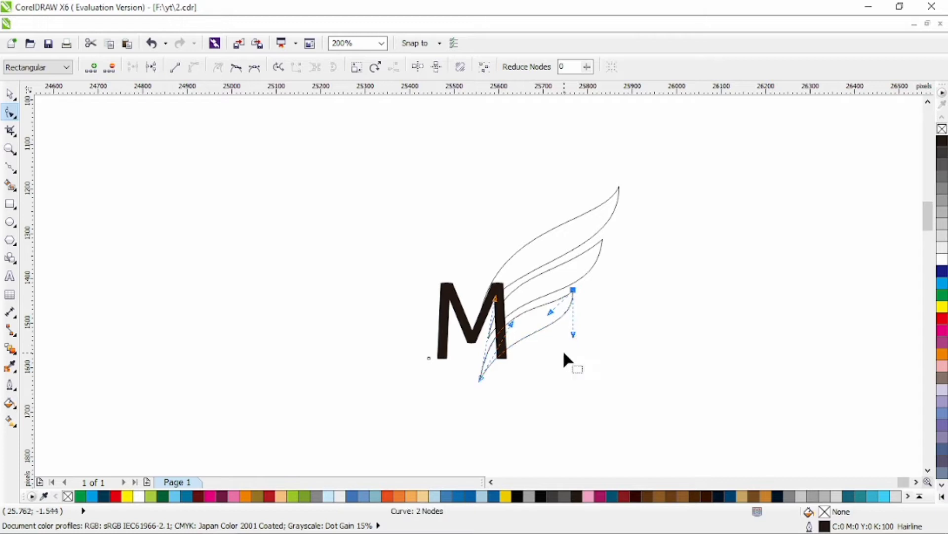
left_click_drag(512, 324, 501, 326)
left_click_drag(573, 336, 557, 303)
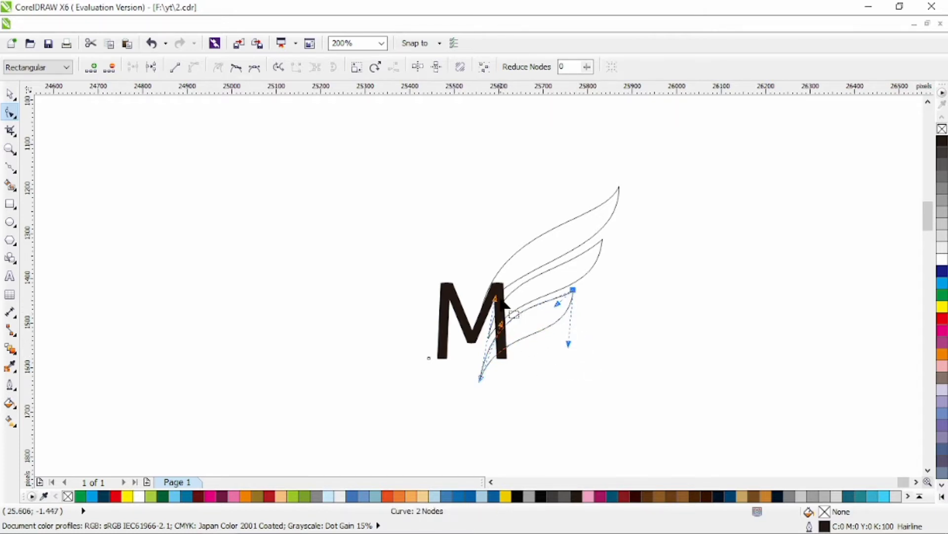
left_click_drag(493, 308, 493, 307)
key("space")
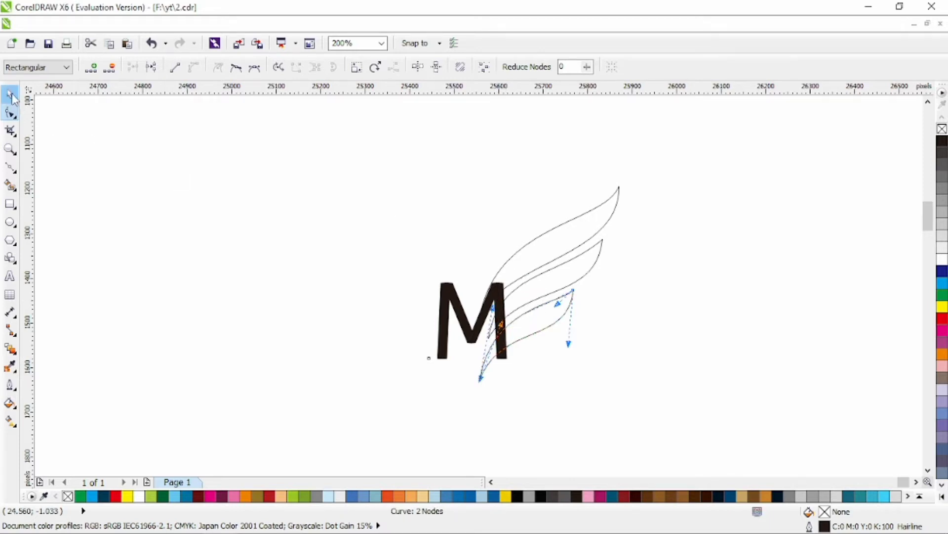
Duplicate the letter M with a slight offset to the left of the original.
left_click(390, 188)
left_click(449, 321)
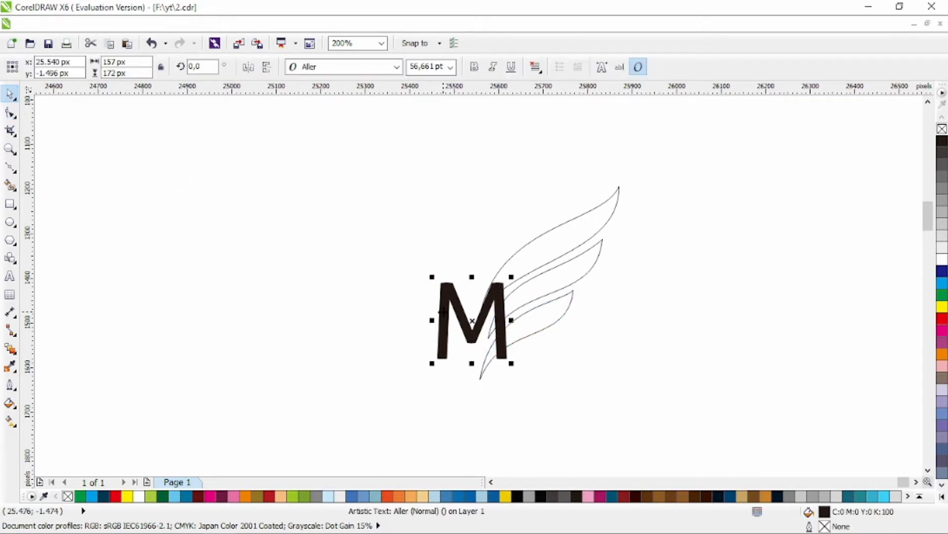
left_click_drag(448, 321, 436, 311)
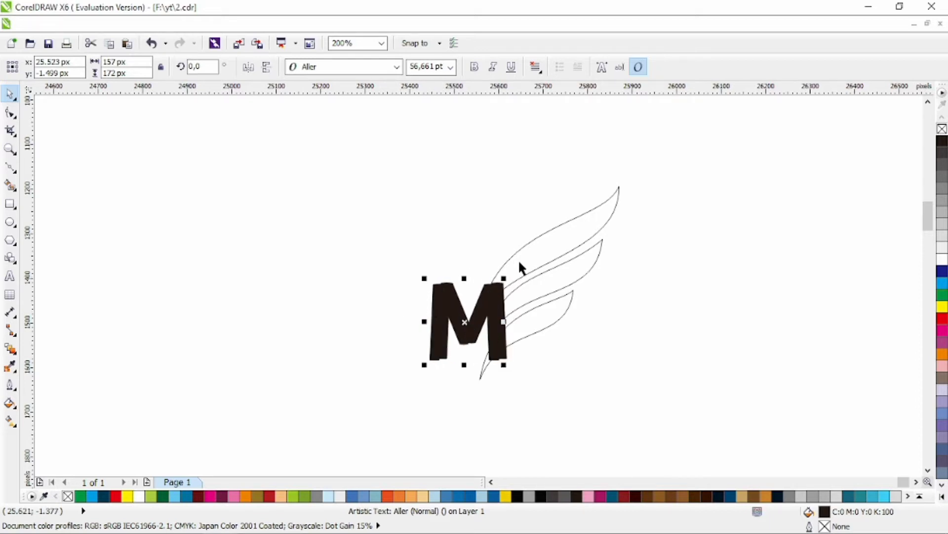
Select all three feathers and unite them into a single curve.
left_click(539, 243)
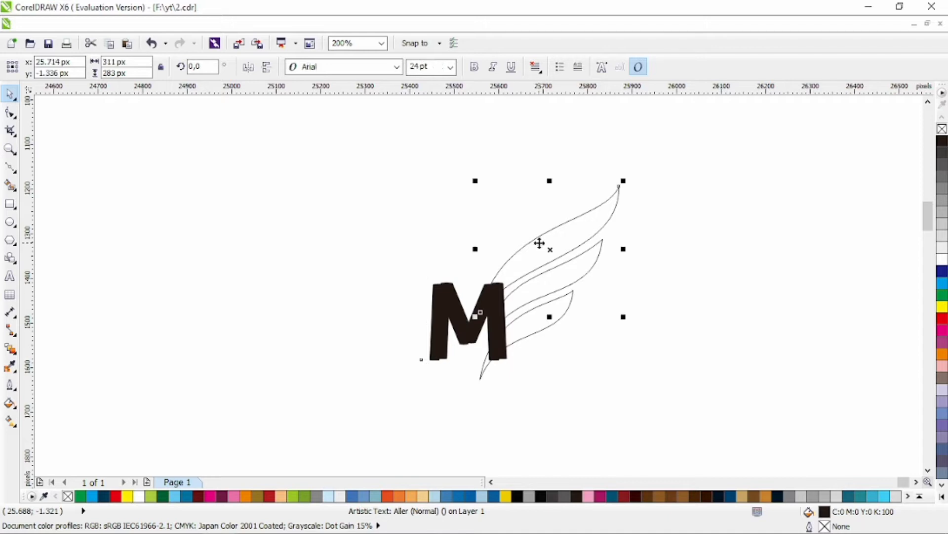
left_click(556, 312, "shift")
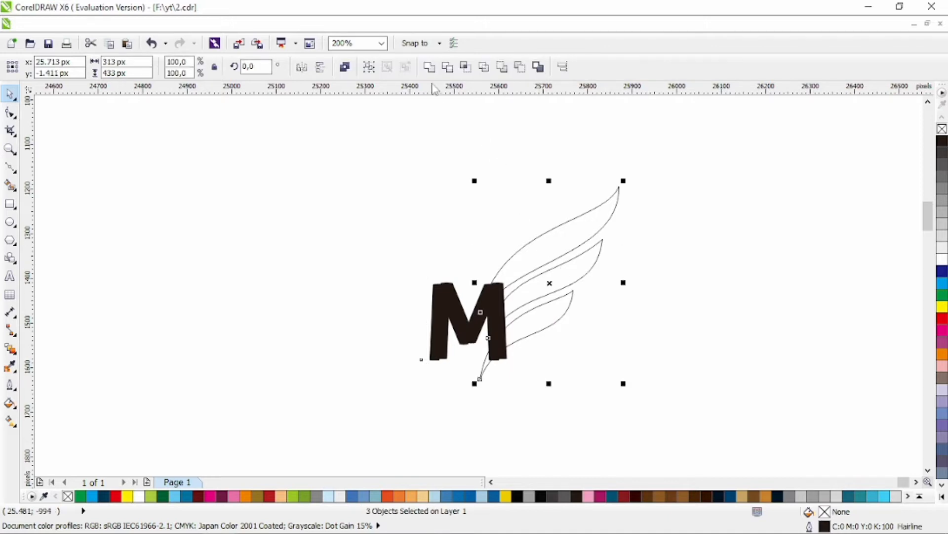
Trim the feather curve with the offset copy of the M, and delete that copy.
left_click(440, 295)
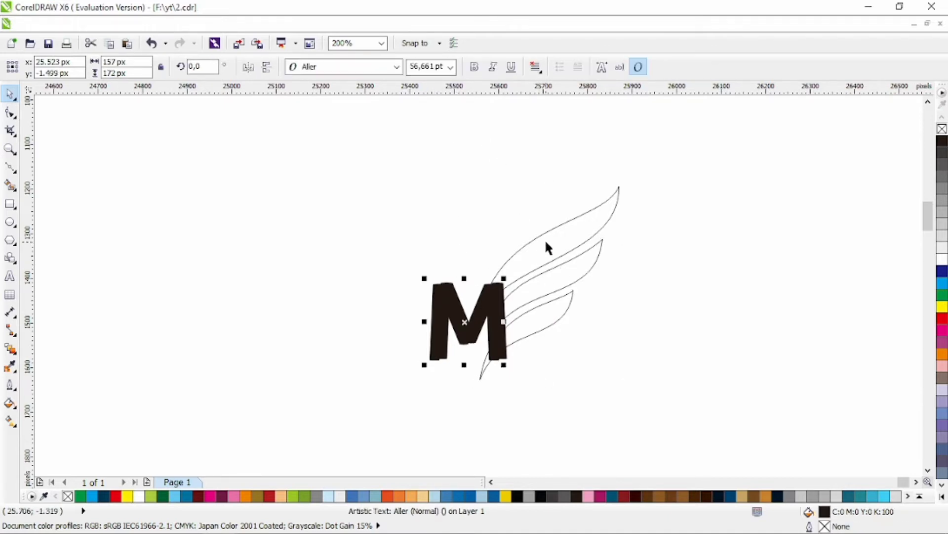
left_click(546, 242, "shift")
left_click(455, 295)
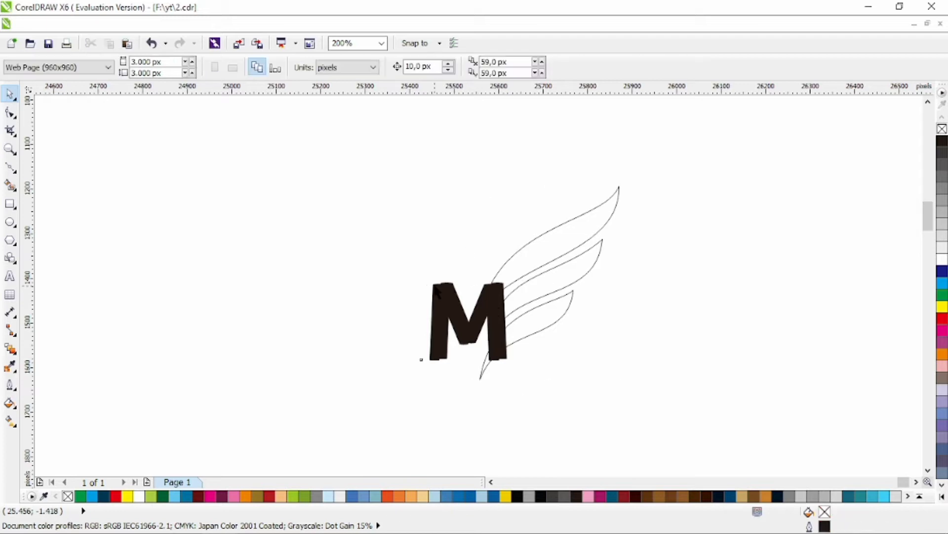
left_click(437, 292)
left_click(455, 241)
left_click(537, 244)
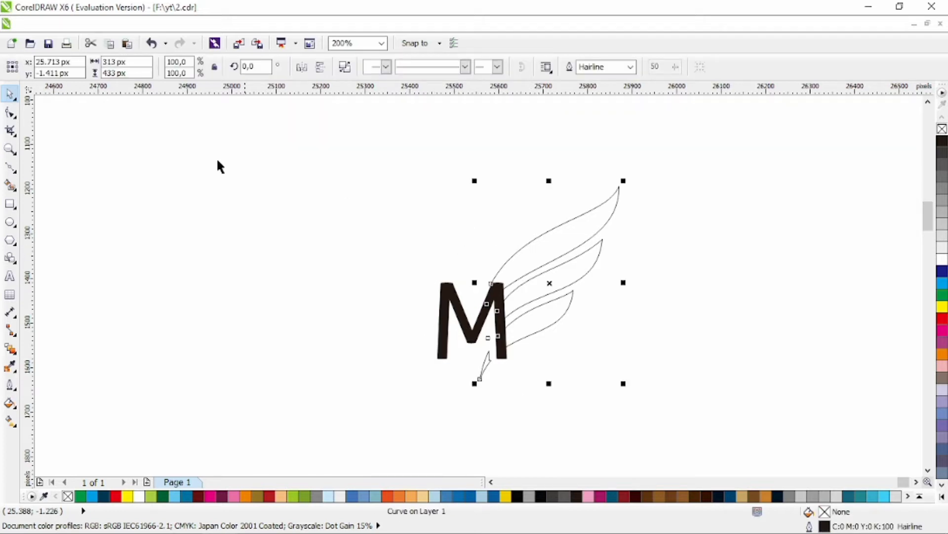
Delete the nodes of the leftover feather fragments inside and below the M, keeping only the three feathers.
left_click(12, 113)
scroll(472, 366, "up", 2)
left_click_drag(459, 420, 505, 339)
key("Delete")
left_click_drag(455, 220, 487, 258)
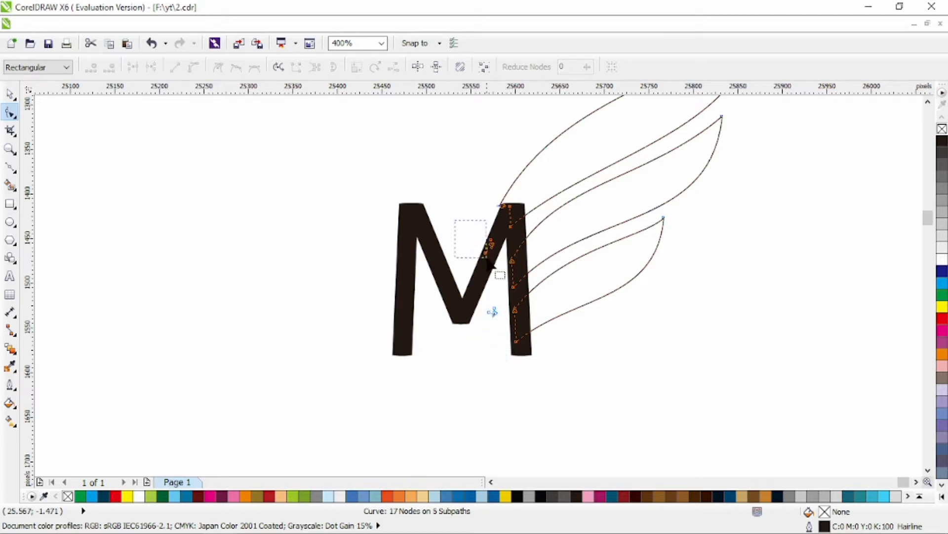
left_click_drag(497, 332, 503, 345)
key("Delete")
scroll(499, 277, "down", 2)
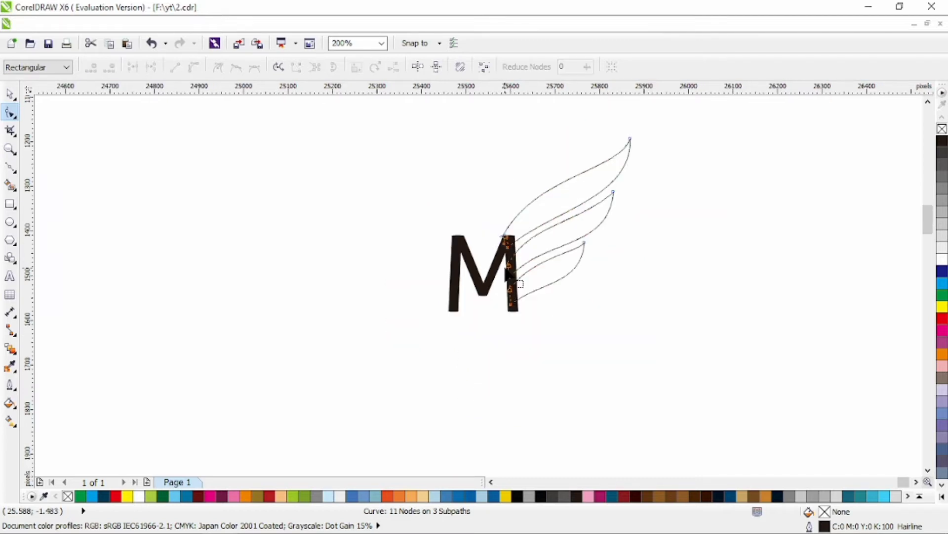
Refine the middle feather by adjusting its upper edge handles and tip node to narrow the gap to the top feather.
scroll(537, 233, "up", 2)
scroll(537, 232, "up", 2)
mouse_move(375, 236)
left_mouse_down()
mouse_move(431, 308)
mouse_move(432, 329)
left_mouse_up()
scroll(439, 301, "down", 1)
left_click_drag(472, 250, 473, 263)
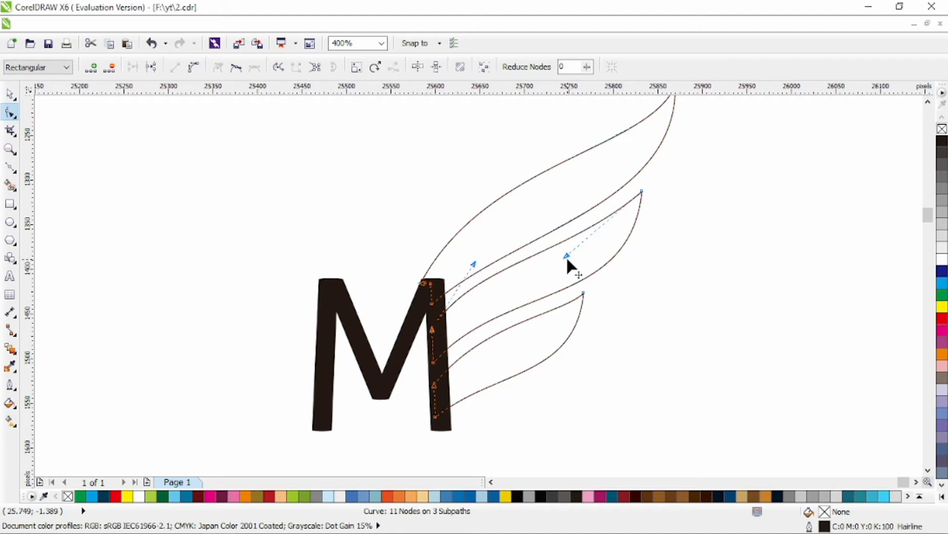
left_click_drag(566, 256, 599, 233)
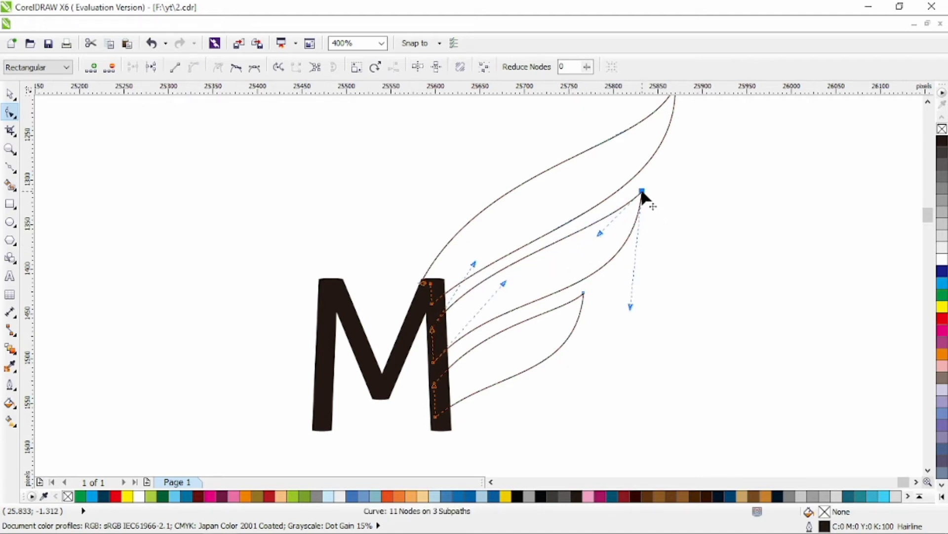
left_click_drag(642, 192, 637, 192)
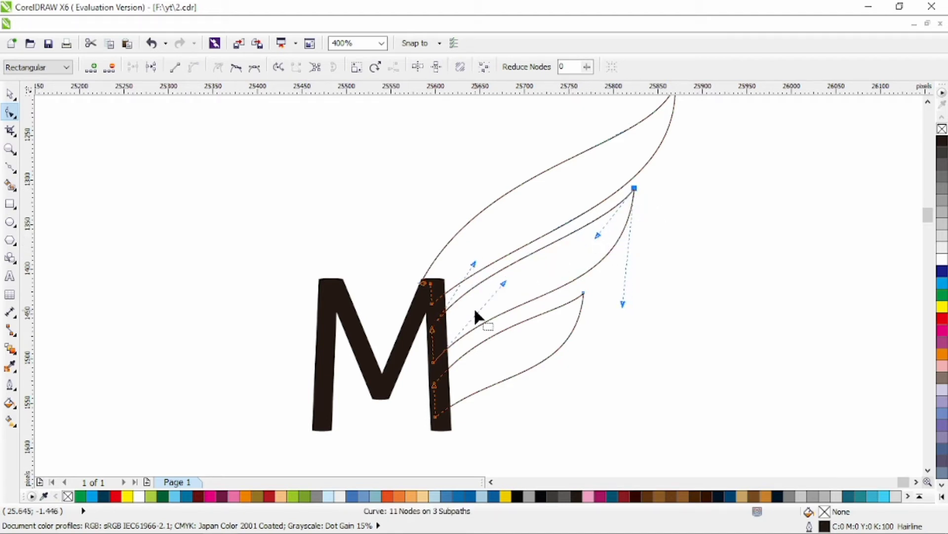
left_click_drag(470, 282, 464, 266)
left_click(593, 232)
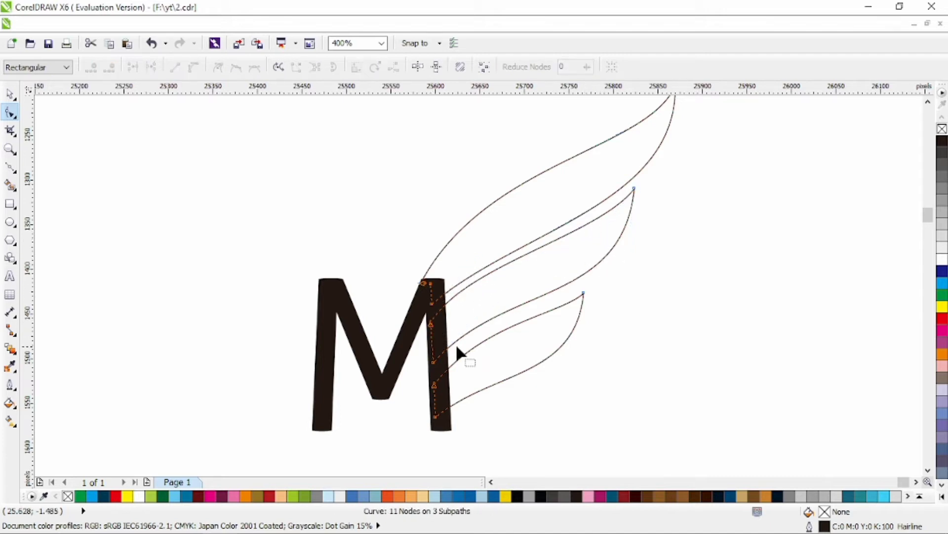
Reshape the middle feather's lower edge by raising its root node slightly and adjusting its curve handles for a fuller tip.
left_click(435, 356)
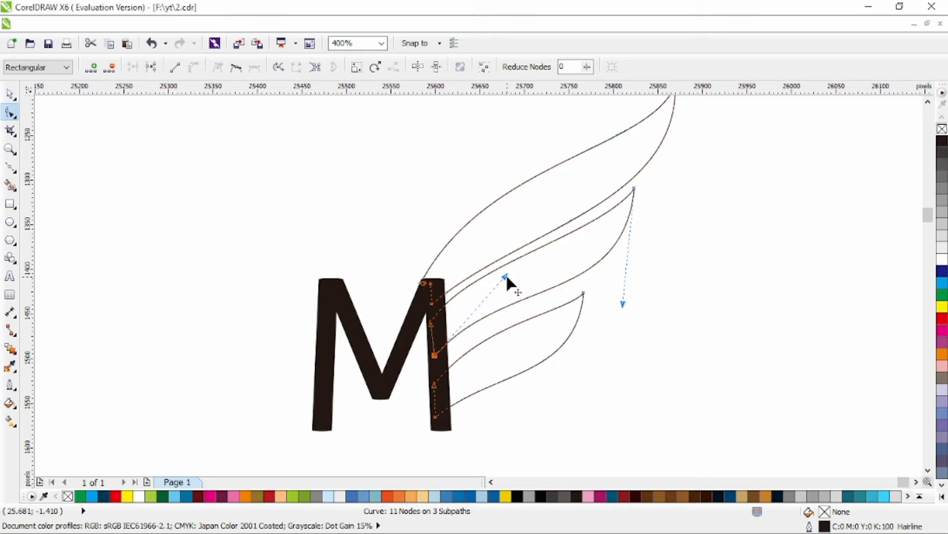
left_click_drag(622, 303, 620, 328)
left_click(535, 330)
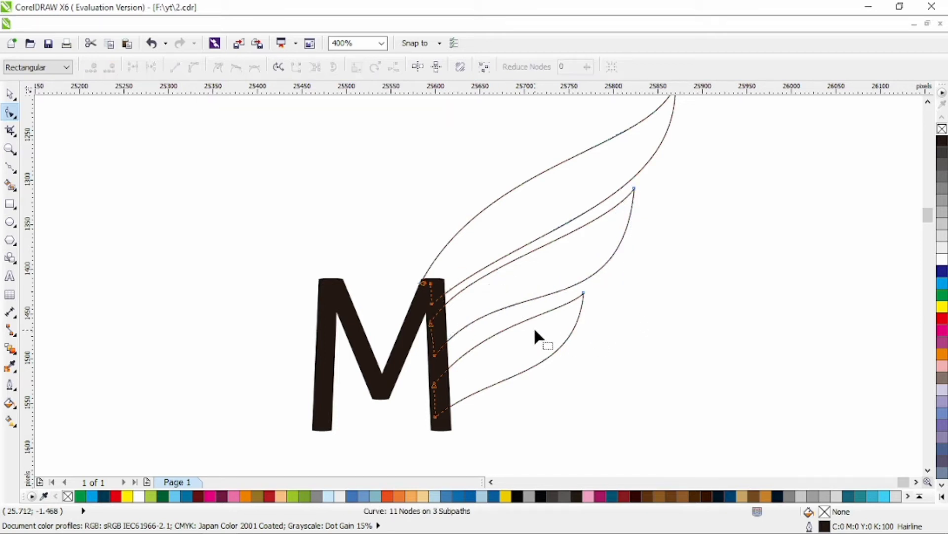
Reshape the bottom feather by raising both root nodes and adjusting its edge handles so it follows the middle feather's curve.
left_click_drag(435, 391, 546, 323)
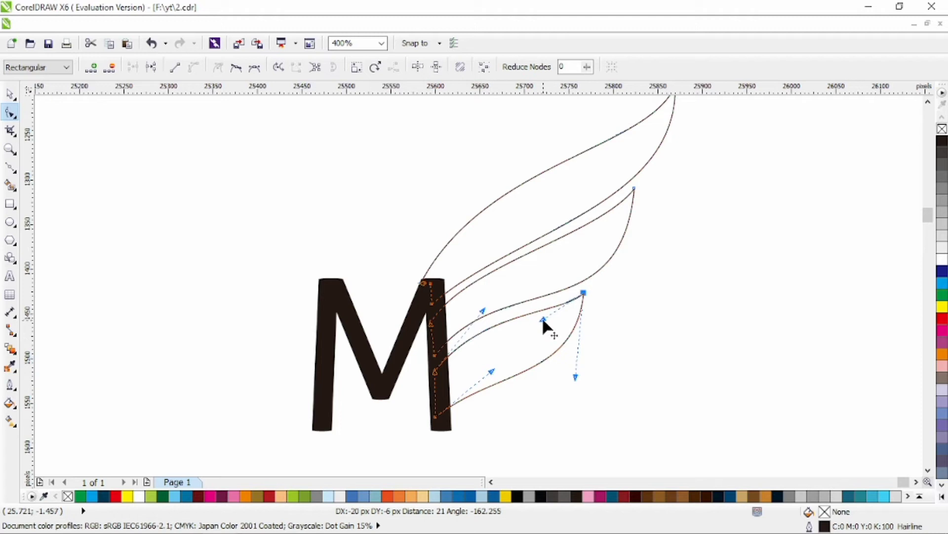
left_click(435, 417)
left_click_drag(437, 417, 437, 405)
left_click_drag(492, 361, 500, 338)
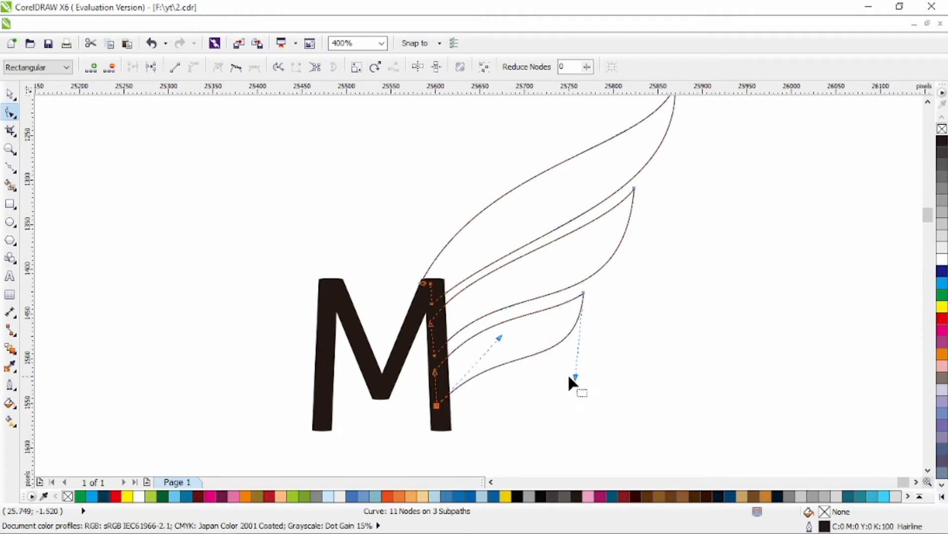
left_click(570, 382)
mouse_move(576, 377)
left_mouse_down()
mouse_move(561, 377)
mouse_move(571, 390)
left_mouse_up()
left_click_drag(482, 311, 441, 334)
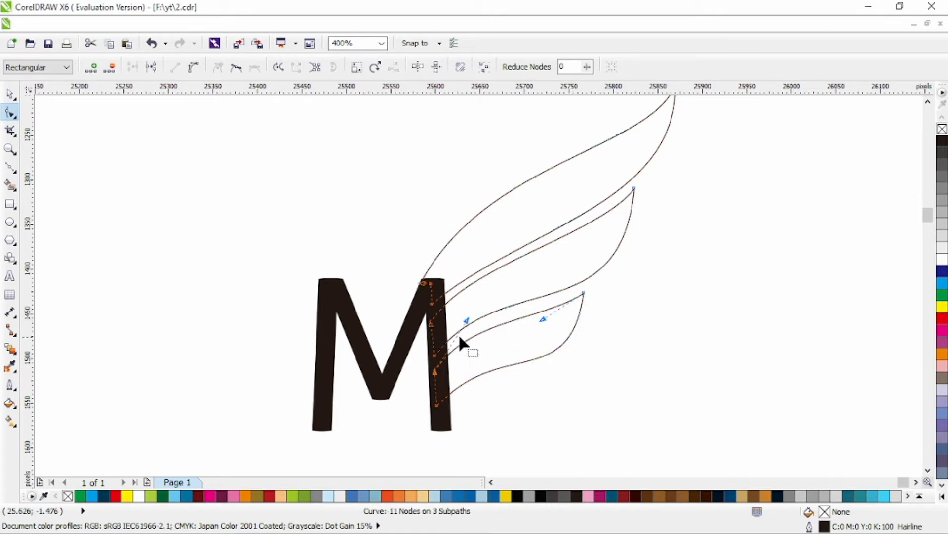
scroll(484, 332, "down", 2)
key("space")
key("Escape")
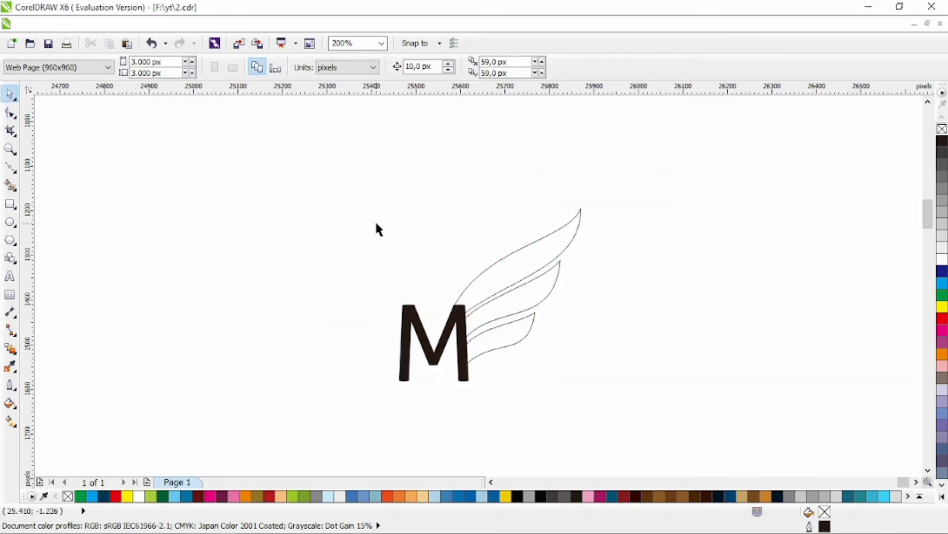
Place a horizontally mirrored copy of the wing on the M's left side and unite the two wings.
left_click(537, 265)
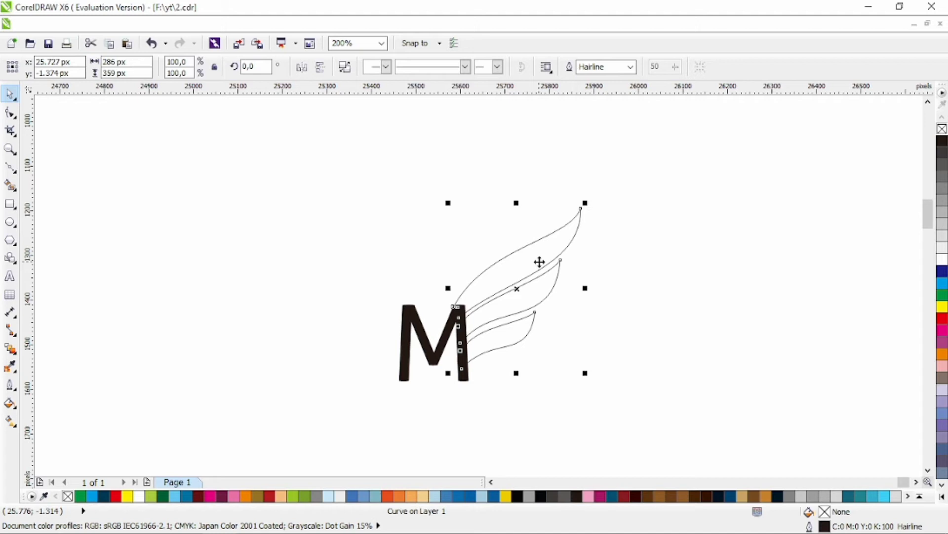
left_click_drag(539, 262, 375, 281)
left_click(310, 70)
left_click(542, 271, "shift")
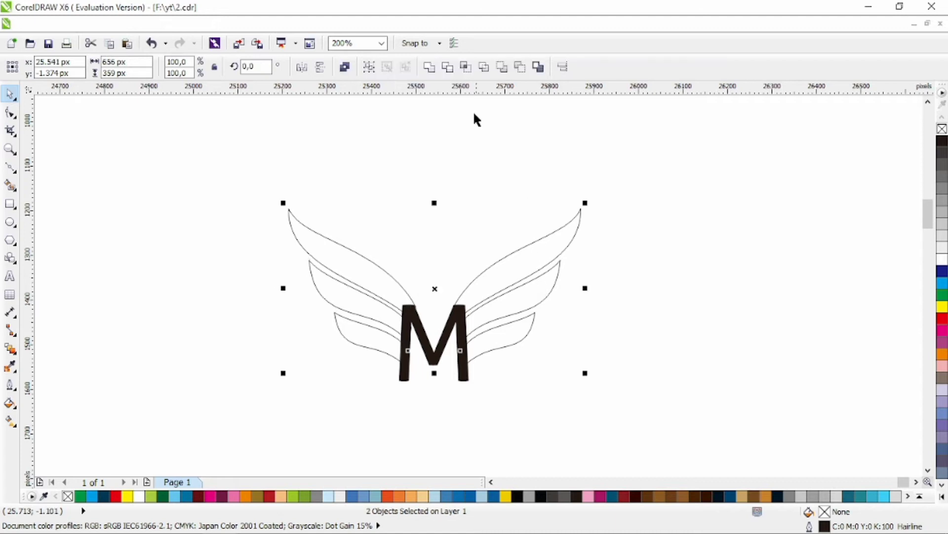
left_click(429, 71)
Unite the pair of wings with the letter M into one solid black curve.
left_click(437, 360, "shift")
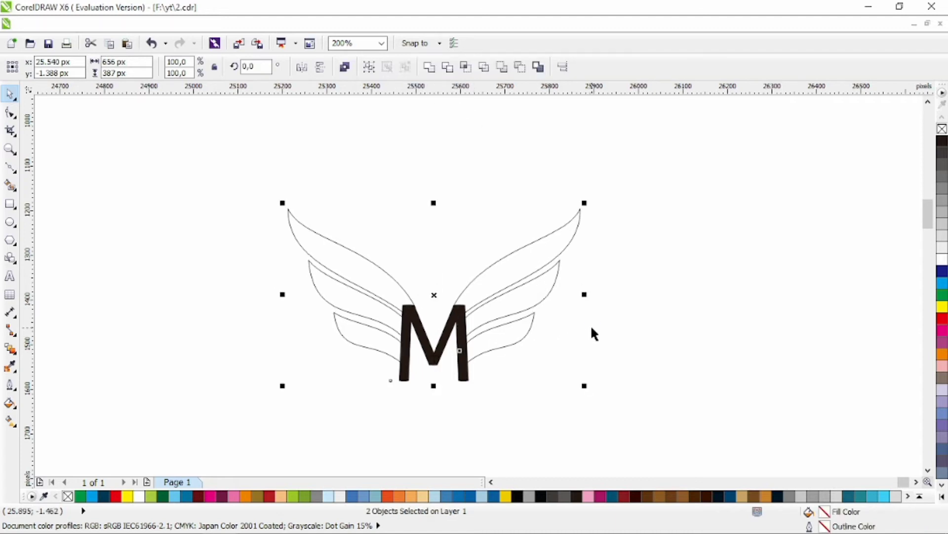
key("ctrl+l")
left_click(593, 323)
left_click(519, 281)
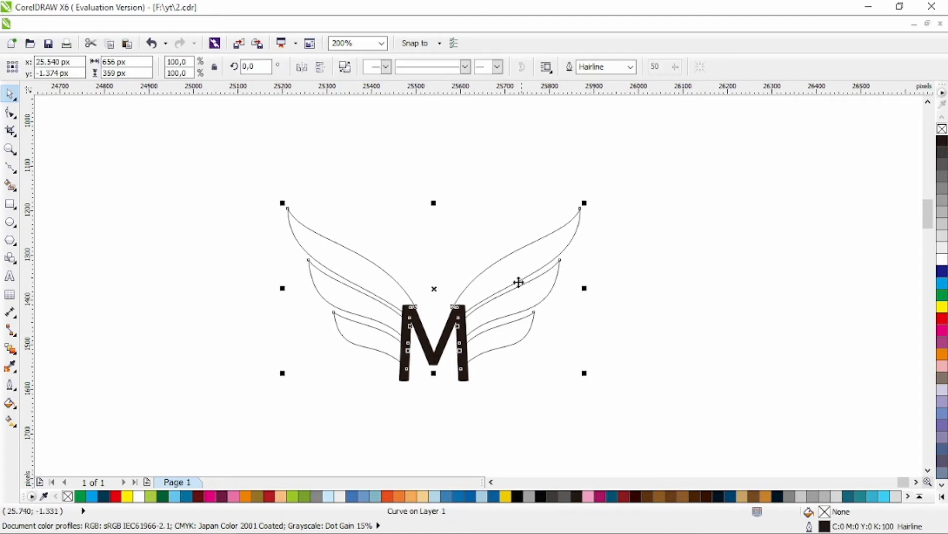
left_click(467, 379, "shift")
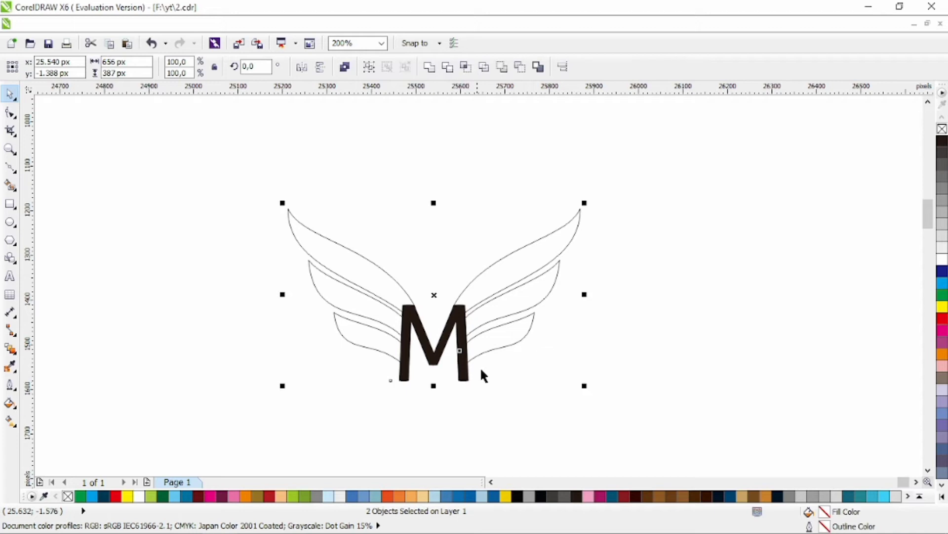
left_click(430, 66)
left_click(452, 152)
Delete the nodes where the top feathers meet the M so their upper edges flow smoothly into its central V.
left_click(500, 304)
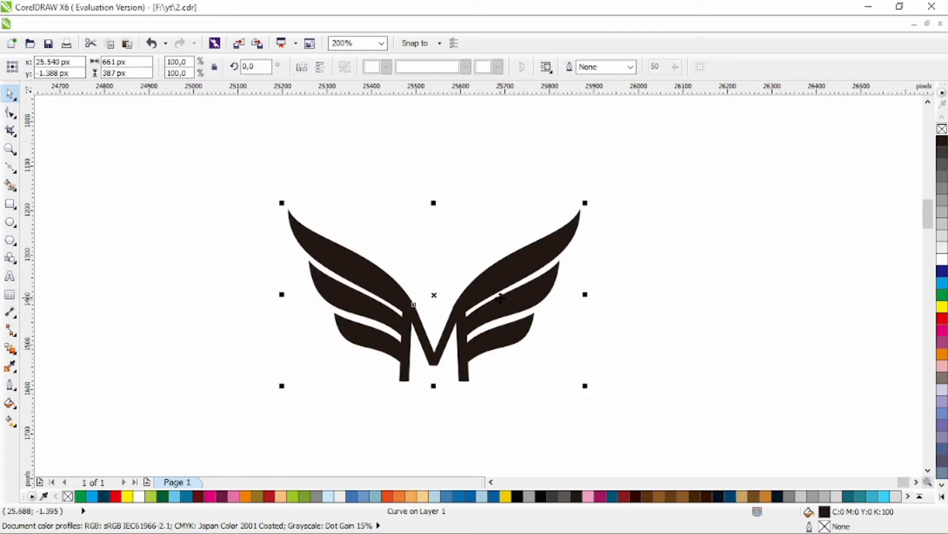
key("F10")
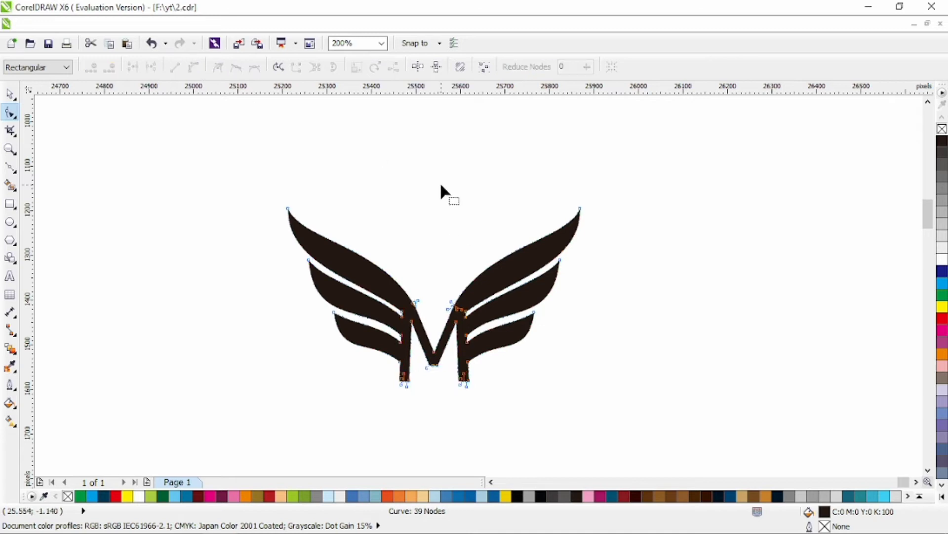
scroll(464, 319, "up", 1)
scroll(464, 319, "up", 2)
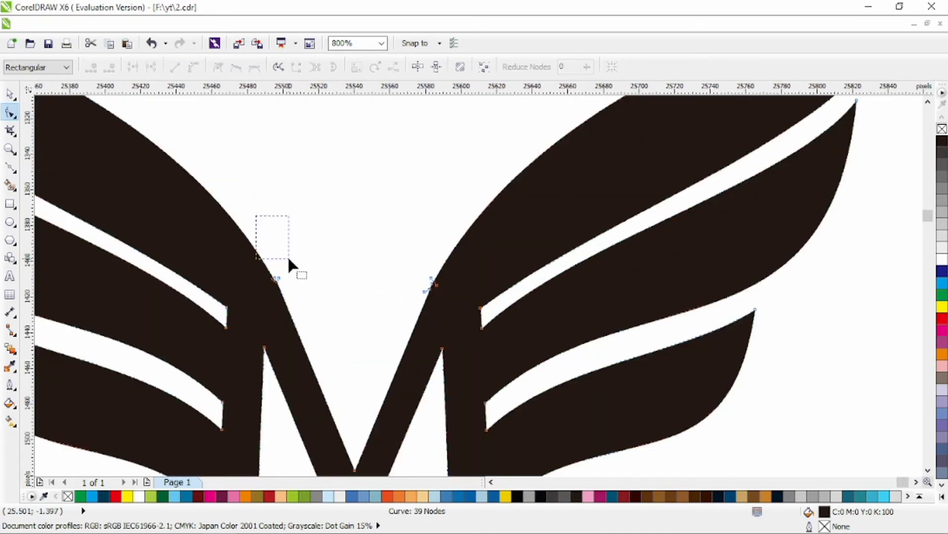
left_click_drag(289, 262, 443, 317)
key("Delete")
scroll(428, 313, "down", 1)
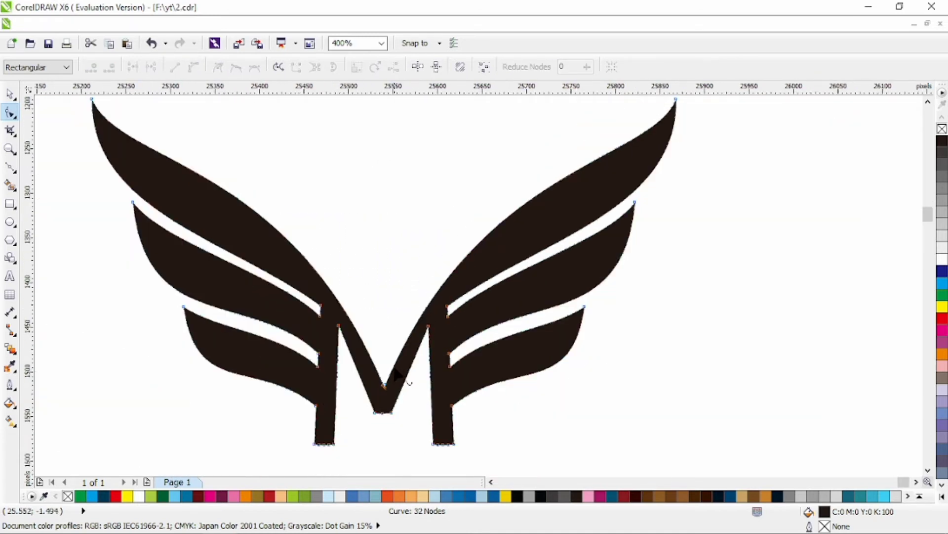
left_click(385, 385)
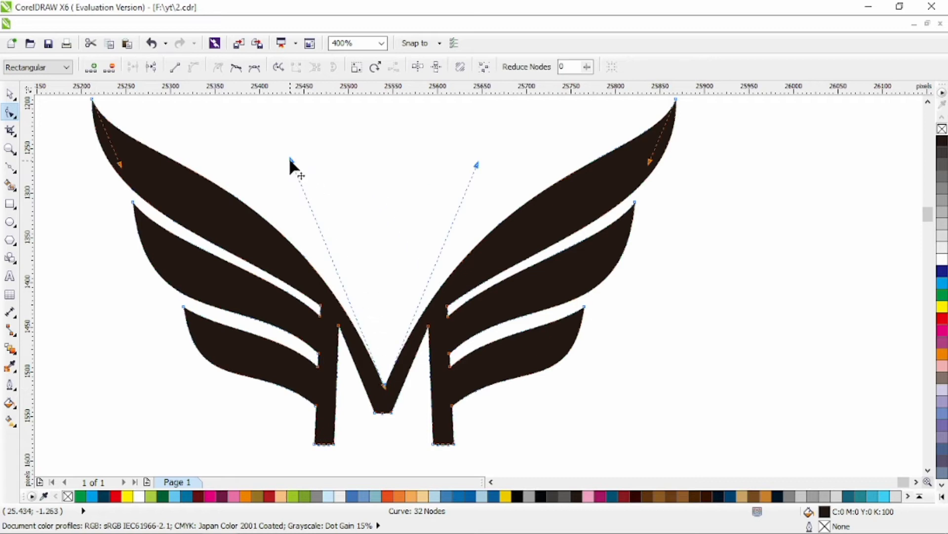
Delete the upper corner node at the inner end of each feather gap on both wings to round the gaps.
scroll(435, 323, "up", 1)
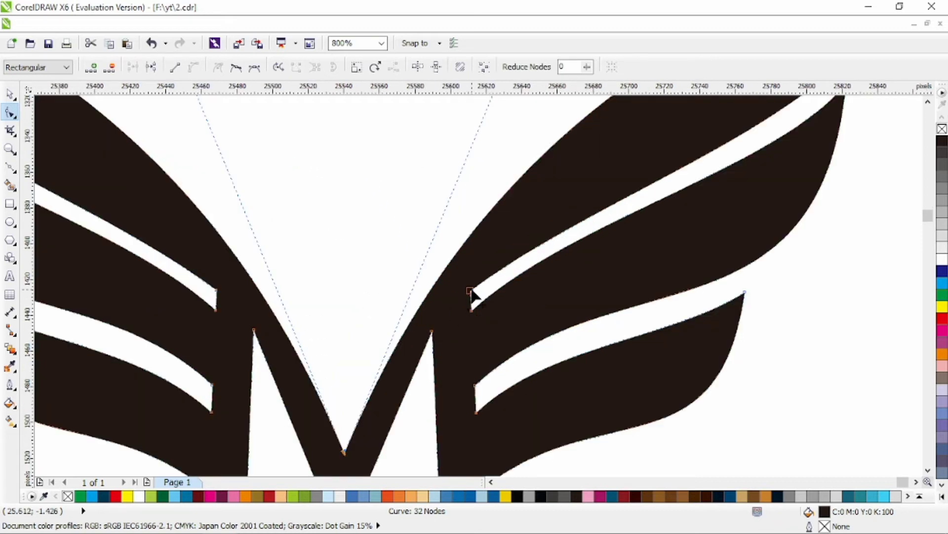
left_click(469, 292)
key("Delete")
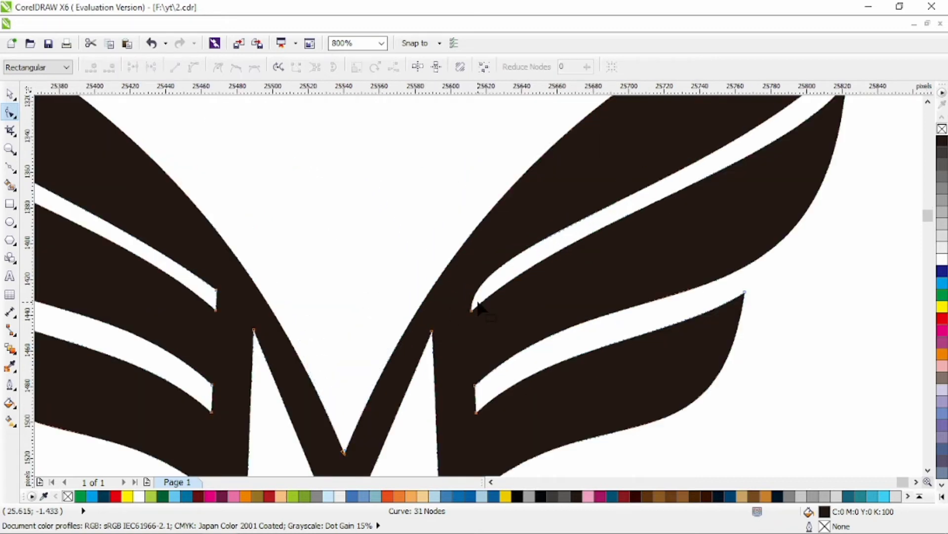
left_click(216, 289)
key("Delete")
left_click(475, 386)
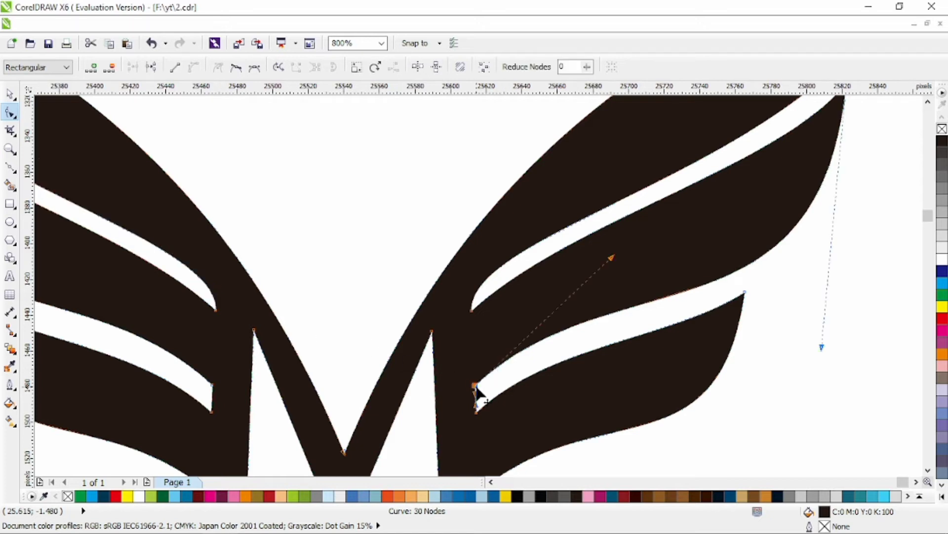
key("Delete")
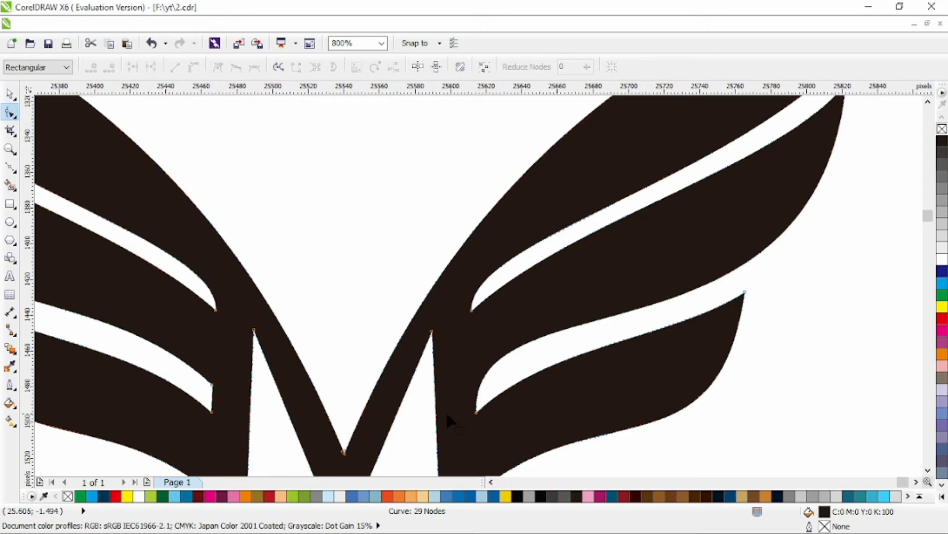
left_click(213, 384)
key("Delete")
Add a node on each M leg's outer edge and delete the corner nodes beneath the bottom feathers to curve both joints.
scroll(387, 348, "down", 2)
scroll(368, 382, "up", 1)
scroll(368, 383, "up", 1)
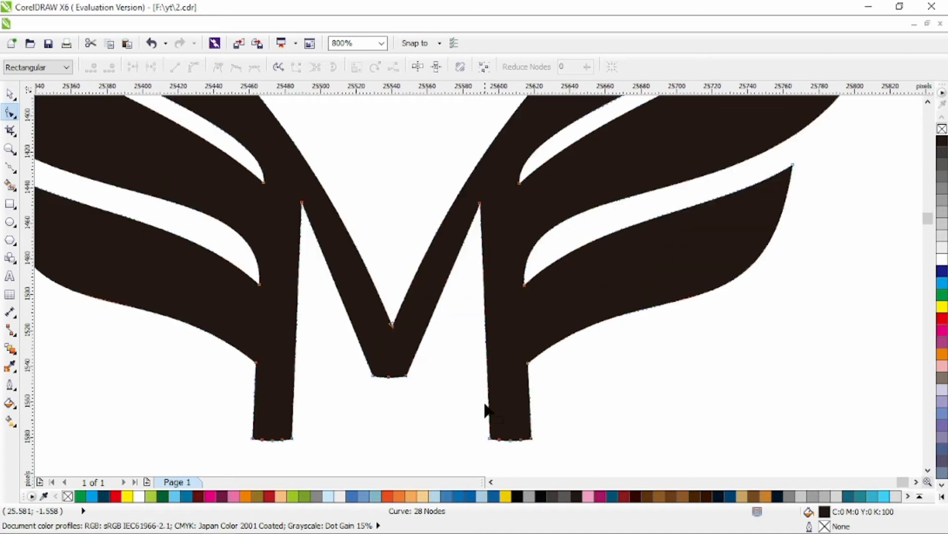
double_click(530, 407)
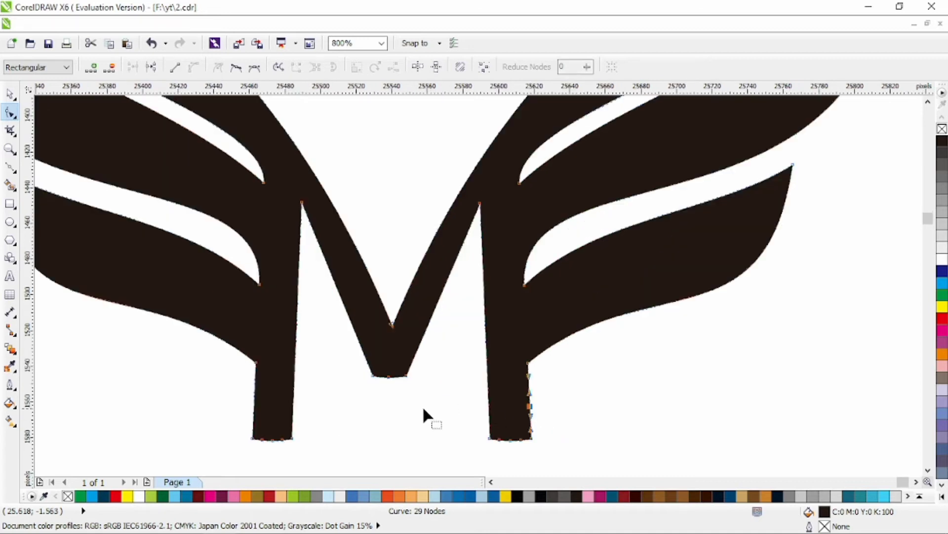
double_click(254, 408)
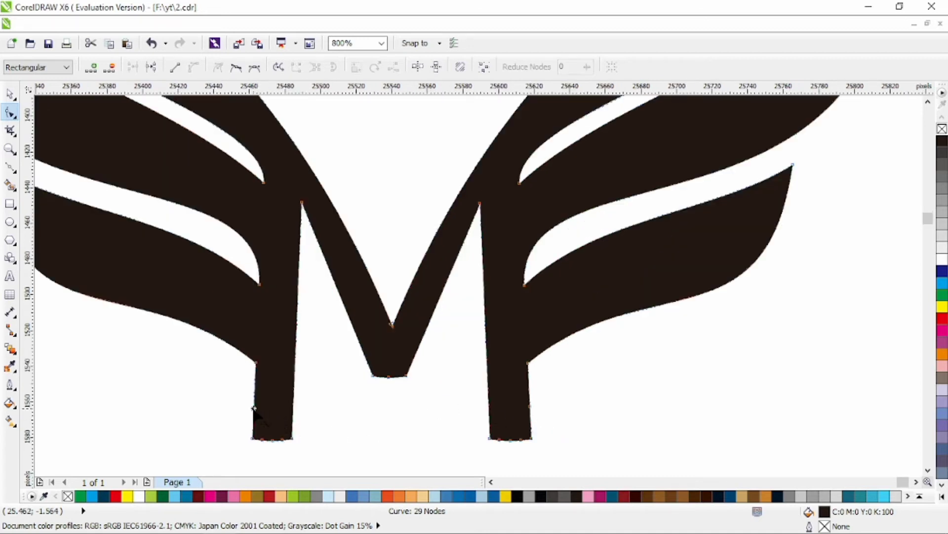
double_click(256, 361)
double_click(529, 365)
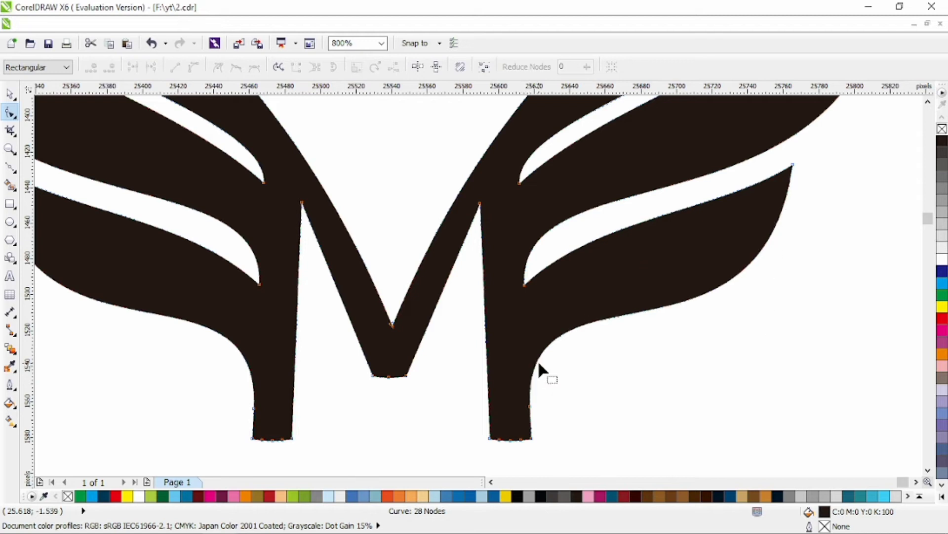
scroll(538, 361, "down", 2)
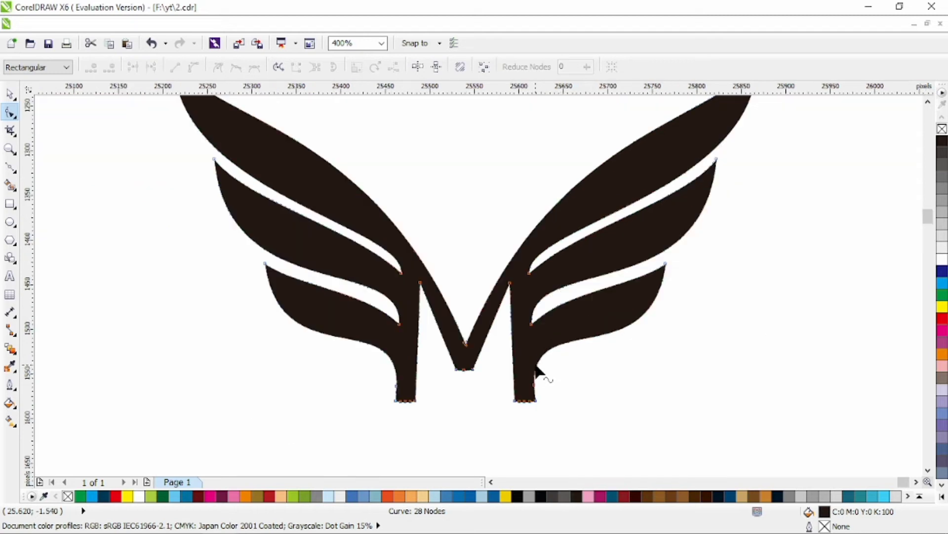
Select the whole winged M logo and fill it with red.
left_click(10, 94)
scroll(457, 381, "down", 2)
left_click(538, 287)
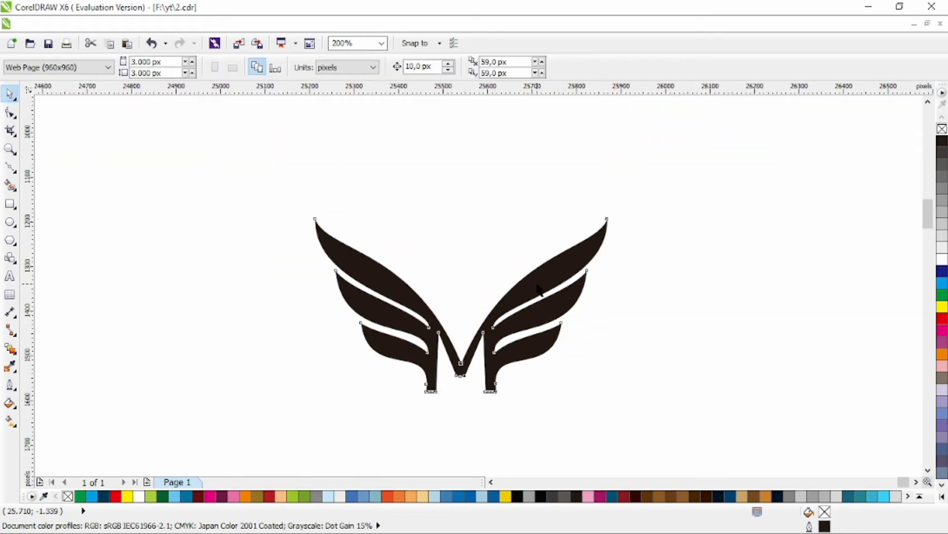
left_click(576, 384)
left_click(521, 365)
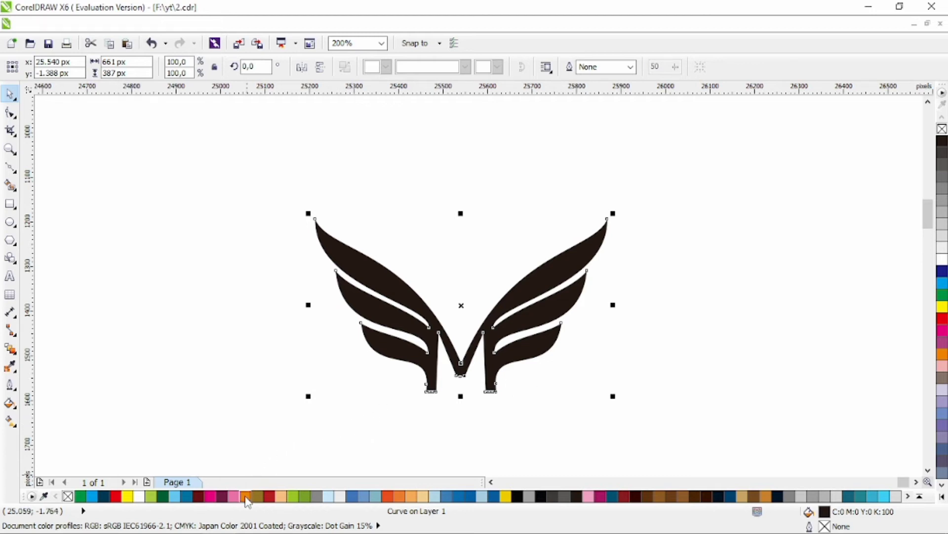
left_click(115, 496)
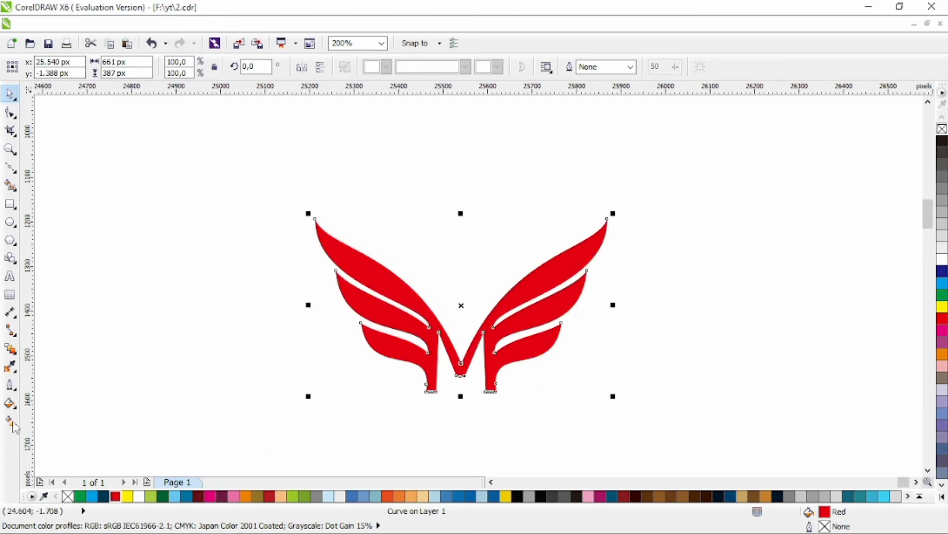
Apply a vertical linear gradient to the logo, from red at the base of the M's V to yellow above the wings.
key("g")
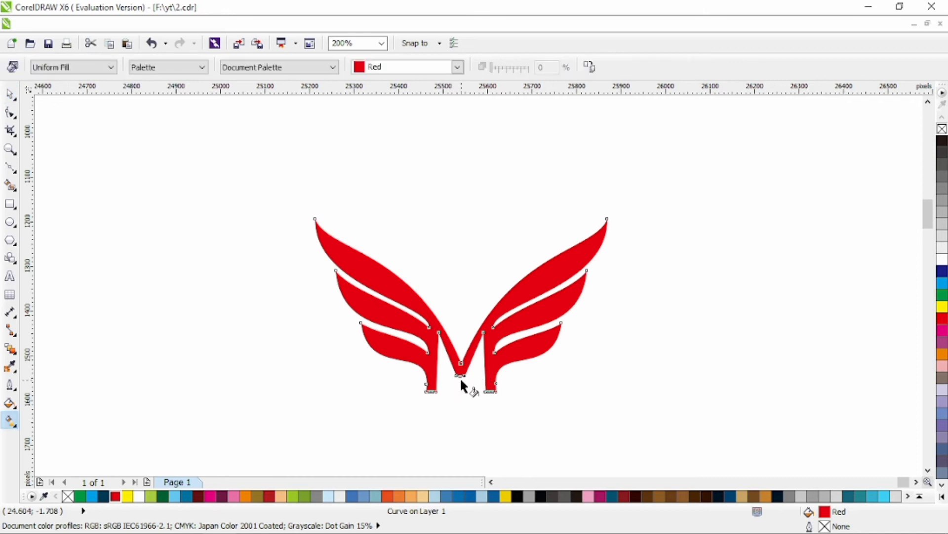
left_click_drag(462, 379, 461, 171)
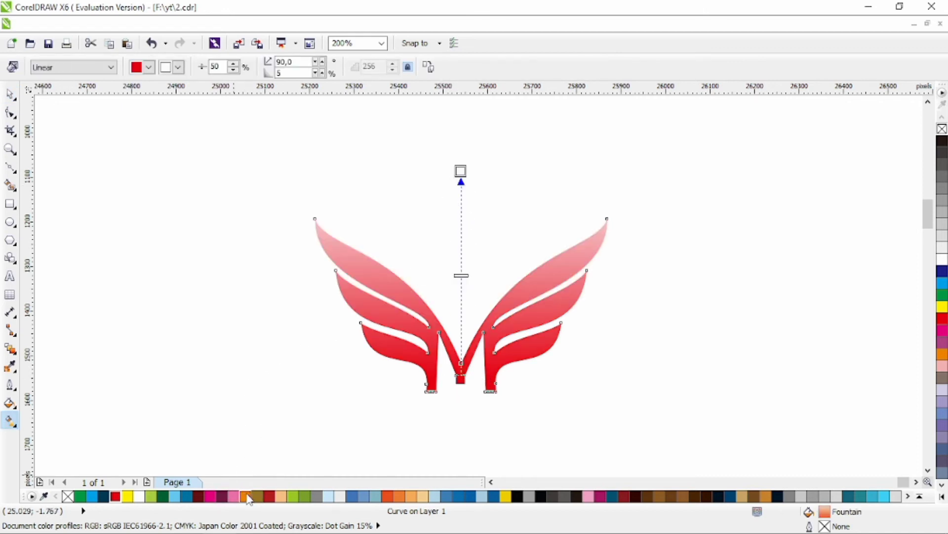
left_click(128, 496)
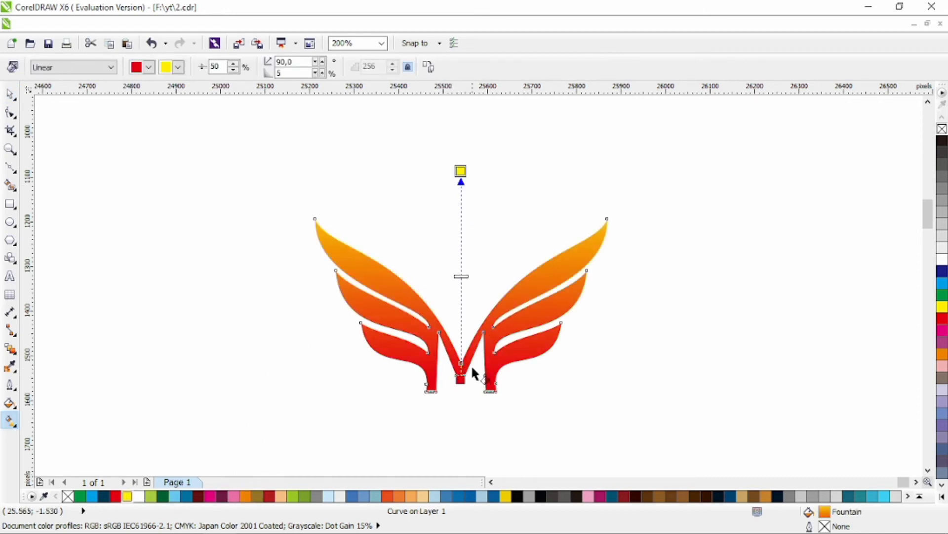
left_click_drag(461, 171, 499, 132)
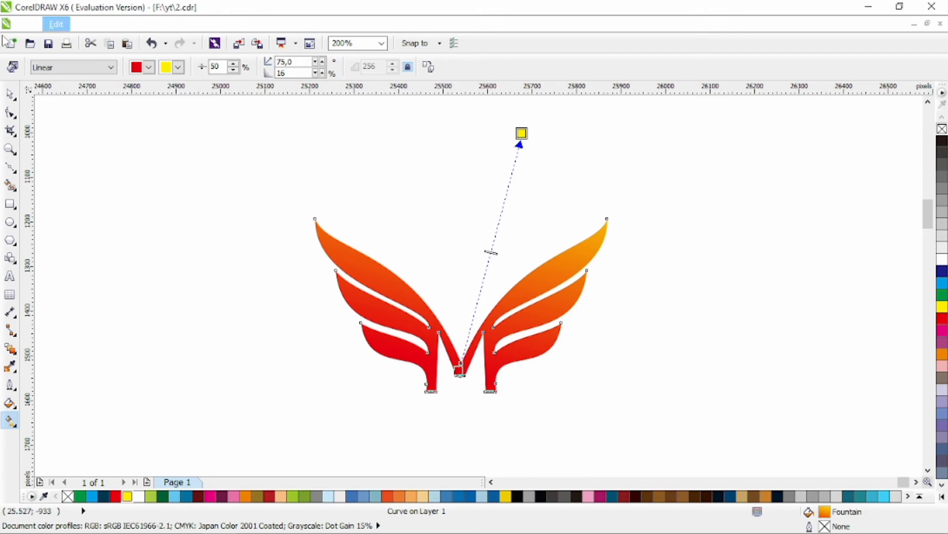
left_click_drag(464, 379, 465, 177)
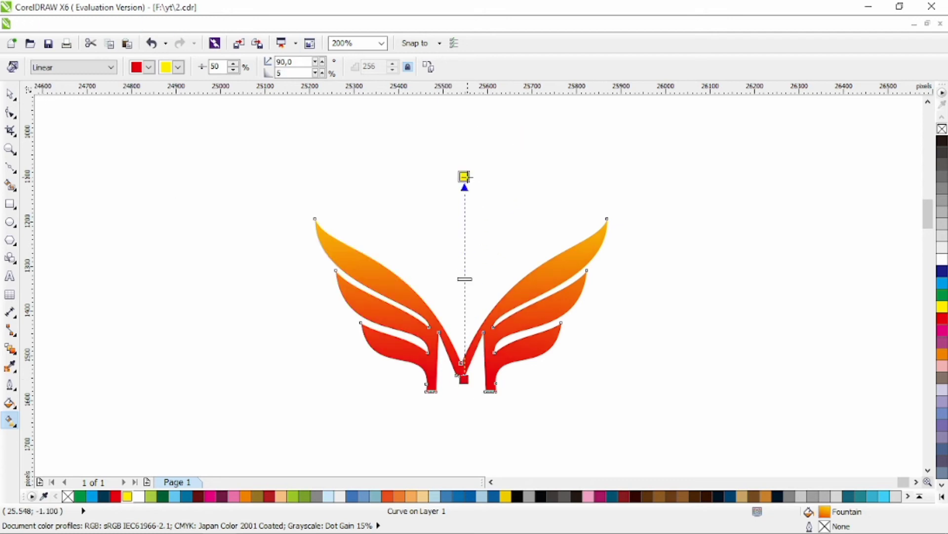
key("space")
left_click(188, 206)
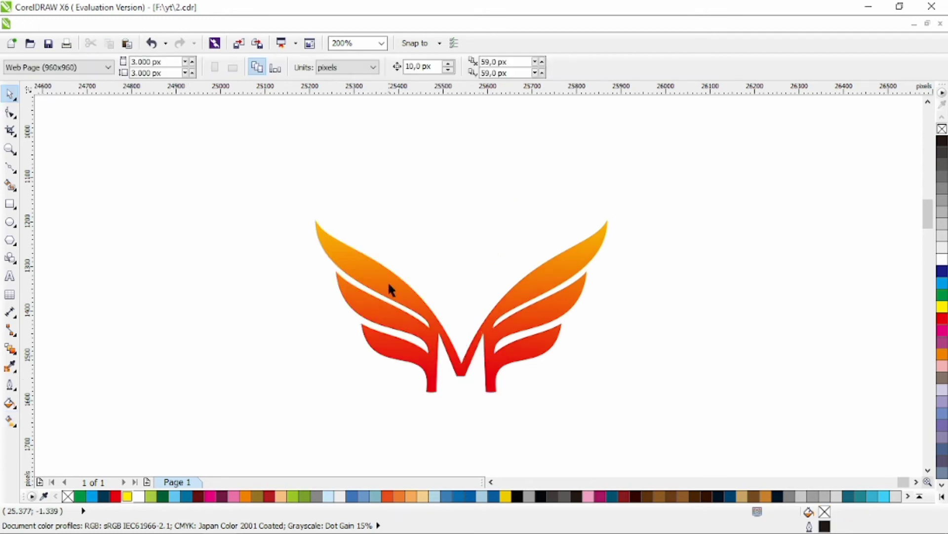
Move the logo up the page by about 80 px and leave it deselected.
left_click_drag(387, 281, 384, 249)
left_click(380, 345)
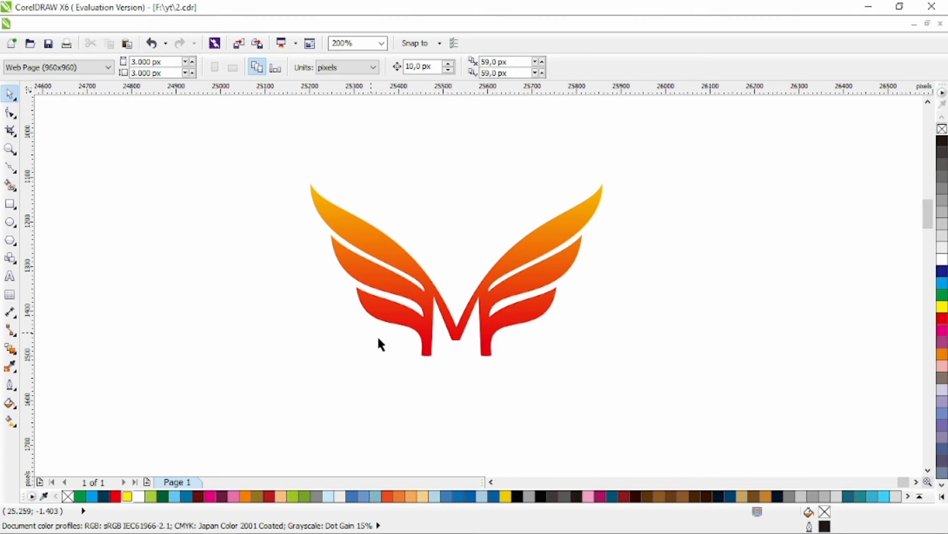
Add the artistic text "MACROEXPAND" in capitals just beneath the winged M logo.
left_click(9, 276)
left_click(379, 399)
left_click(379, 392)
type("M")
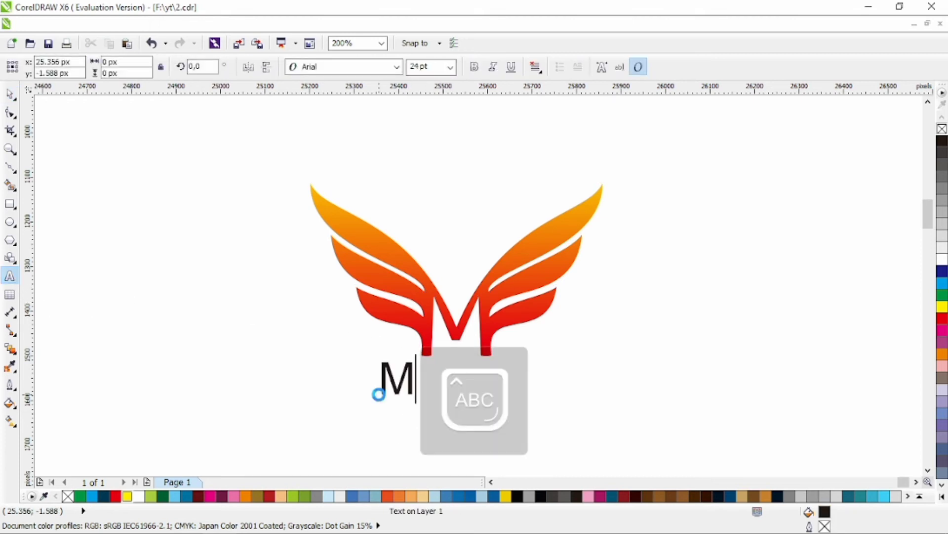
type("ACROEXPAND")
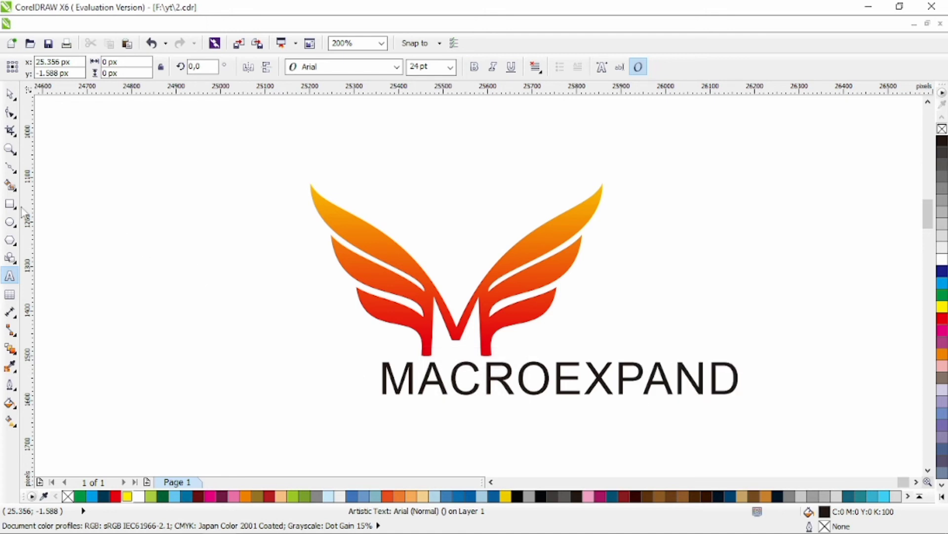
Set the MACROEXPAND text's font to Calibri, then change it to Calibri Light.
left_click(10, 93)
left_click(397, 67)
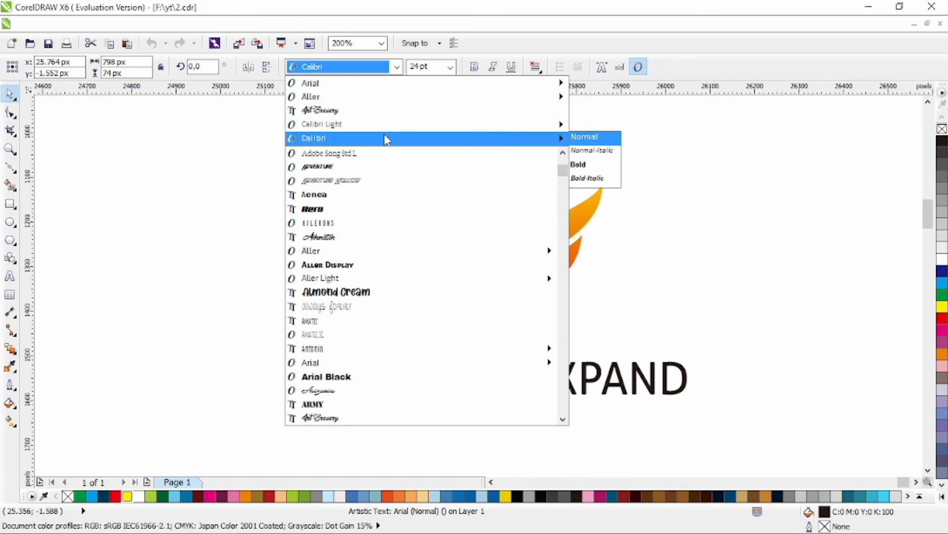
left_click(387, 138)
left_click(398, 66)
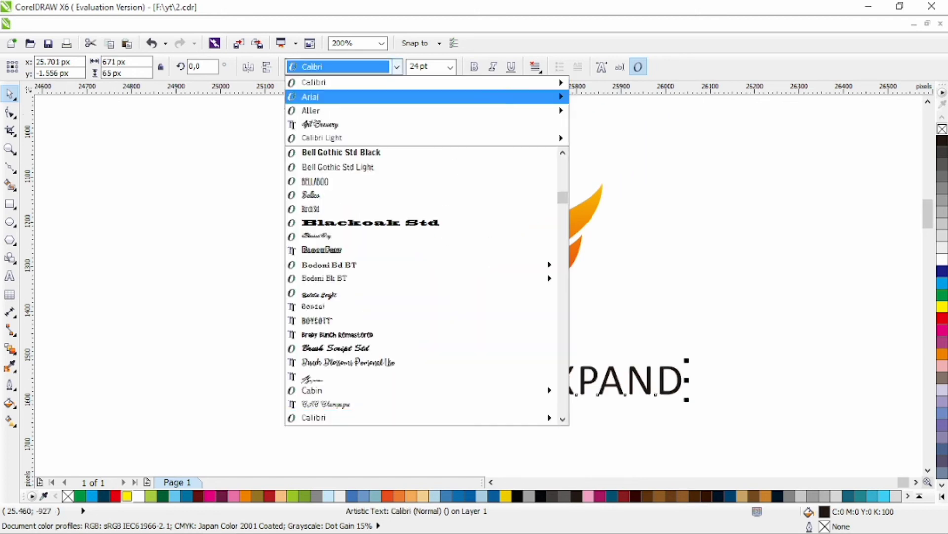
left_click(346, 138)
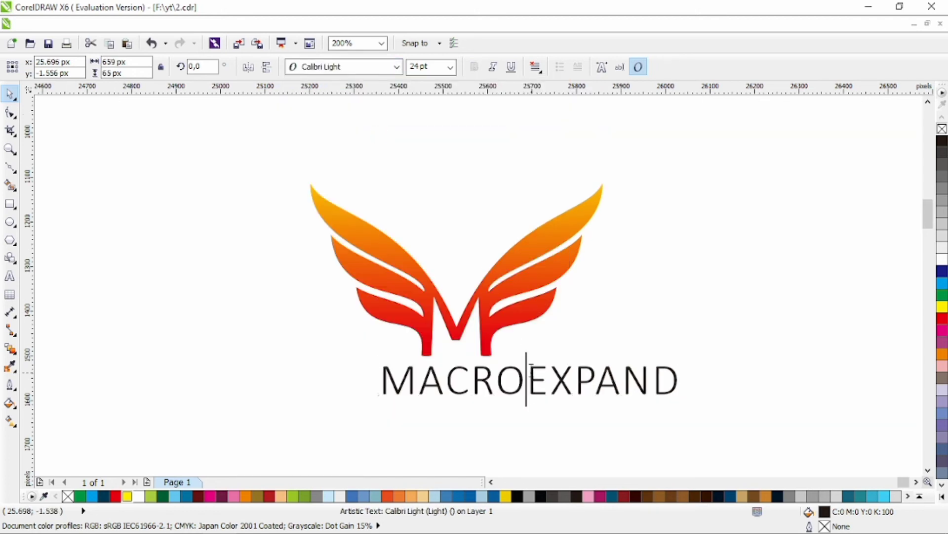
Select only the word MACRO within the text and set it to Calibri Bold.
left_click(381, 381, "shift")
left_click(398, 67)
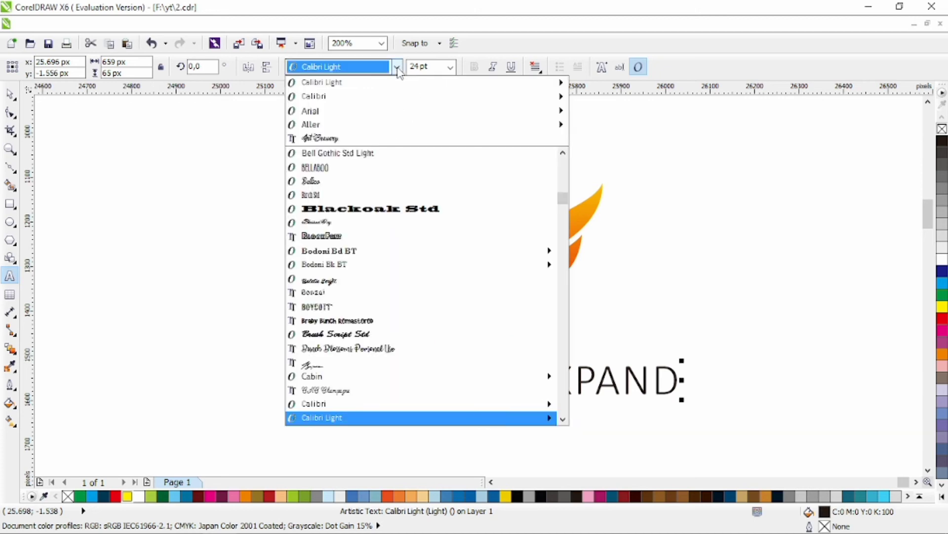
mouse_move(544, 97)
left_click(581, 121)
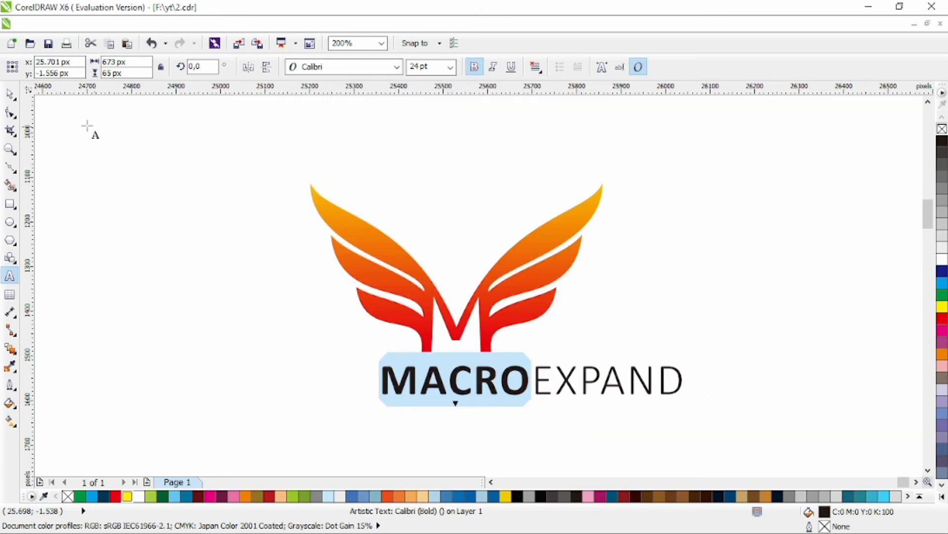
Scale the MACROEXPAND text down to about 476 px wide, centre it horizontally under the logo and deselect.
left_click(10, 93)
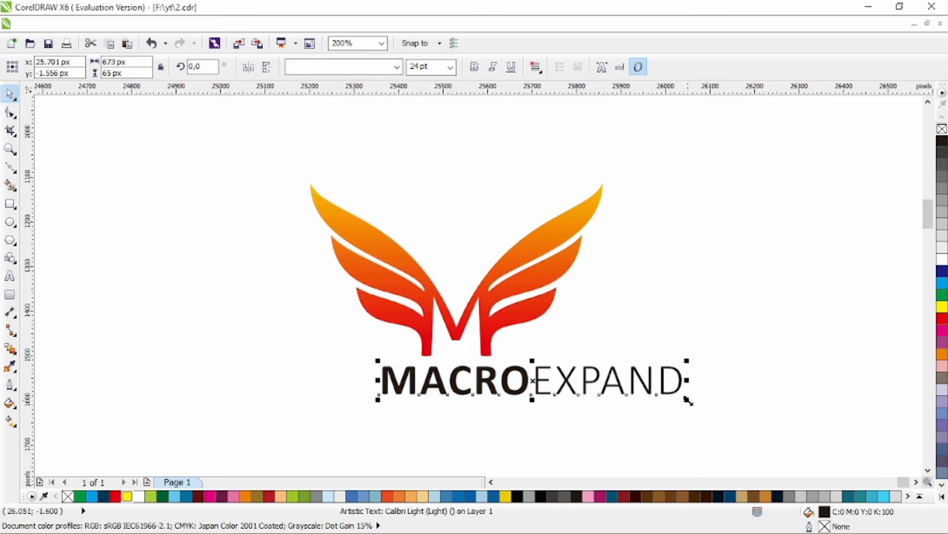
left_click_drag(688, 401, 599, 407)
left_click(535, 318, "shift")
key("c")
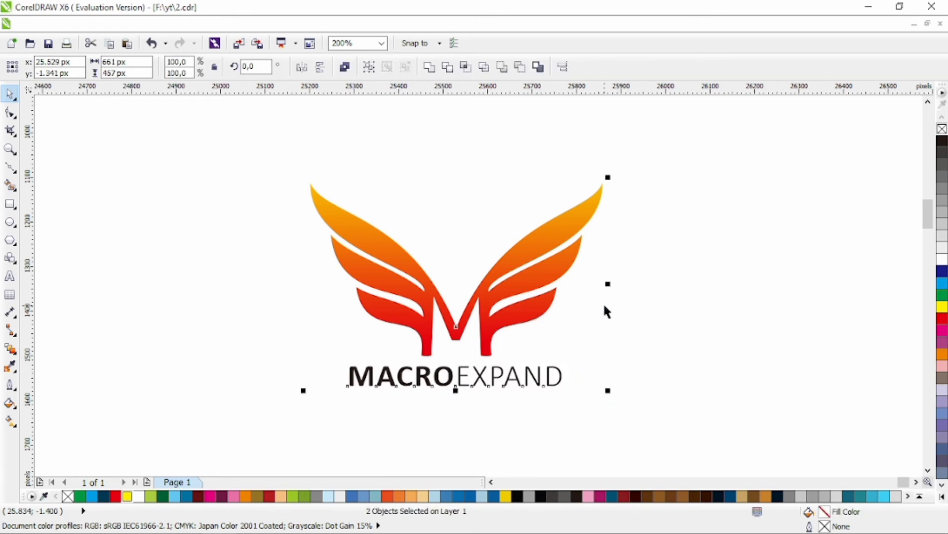
left_click(608, 311)
Duplicate the MACROEXPAND text directly below itself and replace the copy's wording with "LOGO DESIGN".
left_click_drag(512, 383, 513, 417)
double_click(514, 417)
key("ctrl+a")
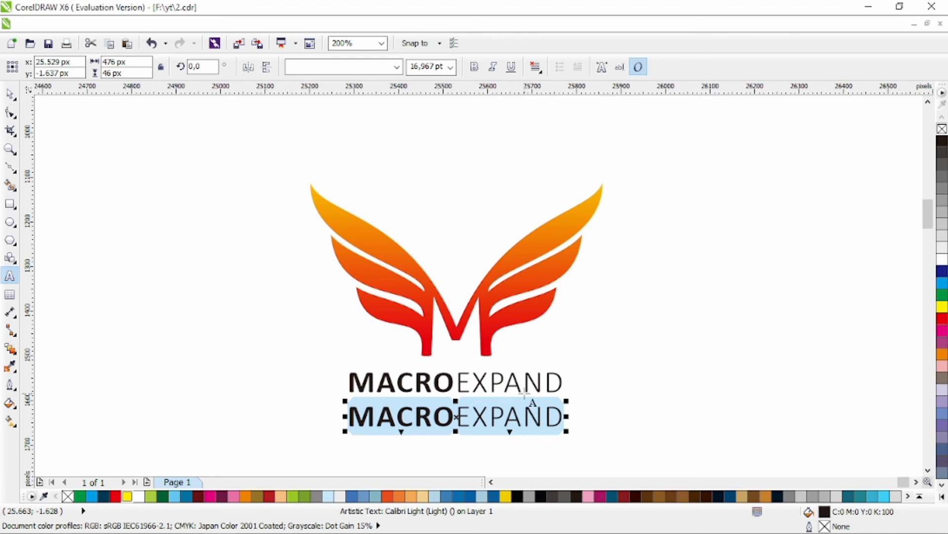
type("LOGO DESIGN")
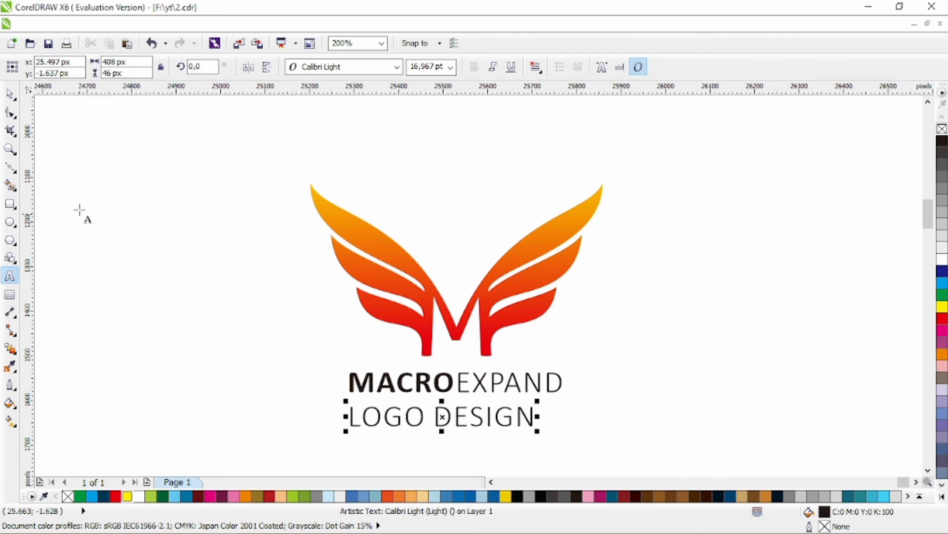
Make the LOGO DESIGN line bold Calibri, shrink it to about 4.3 pt and spread its letters to about 280 px wide.
left_click(10, 94)
left_click(396, 66)
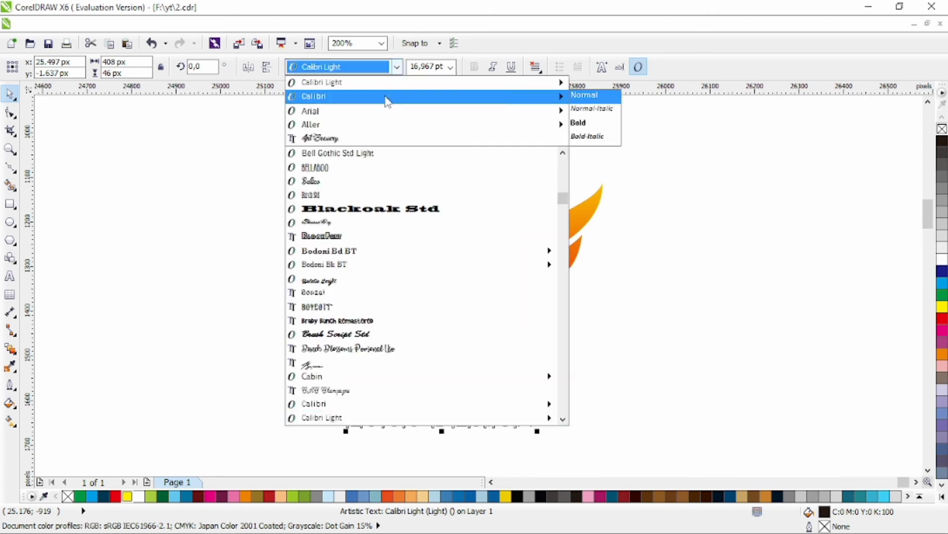
left_click(385, 99)
left_click(474, 66)
left_click_drag(548, 432, 488, 418)
key("F10")
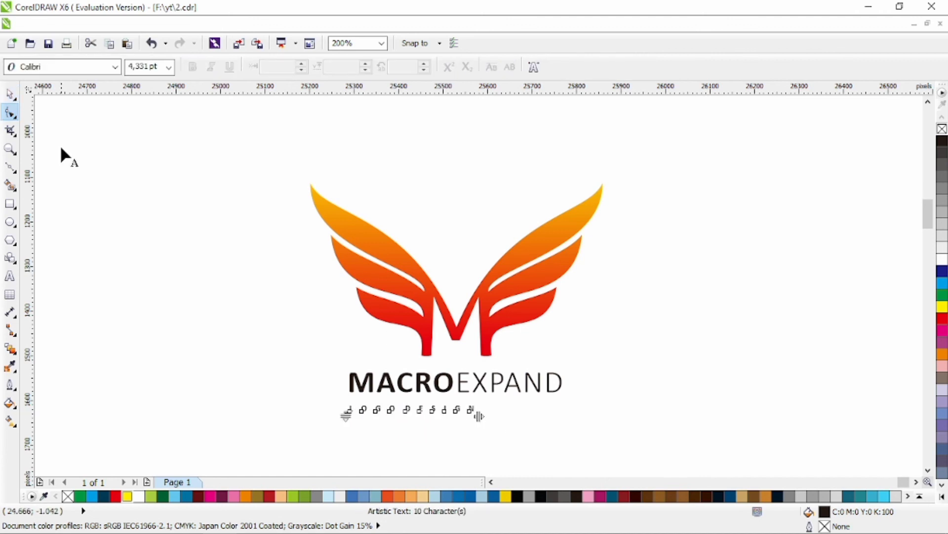
Centre the tagline horizontally with the logo and company name, and move the name down about 20 px towards the tagline.
left_click(10, 94)
left_click_drag(260, 131, 703, 394)
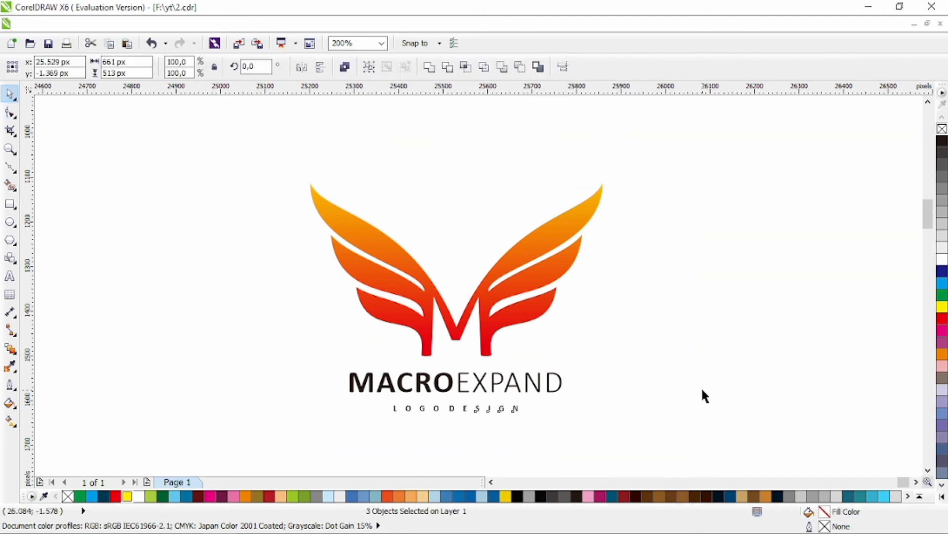
left_click(703, 394)
left_click_drag(536, 392, 535, 396)
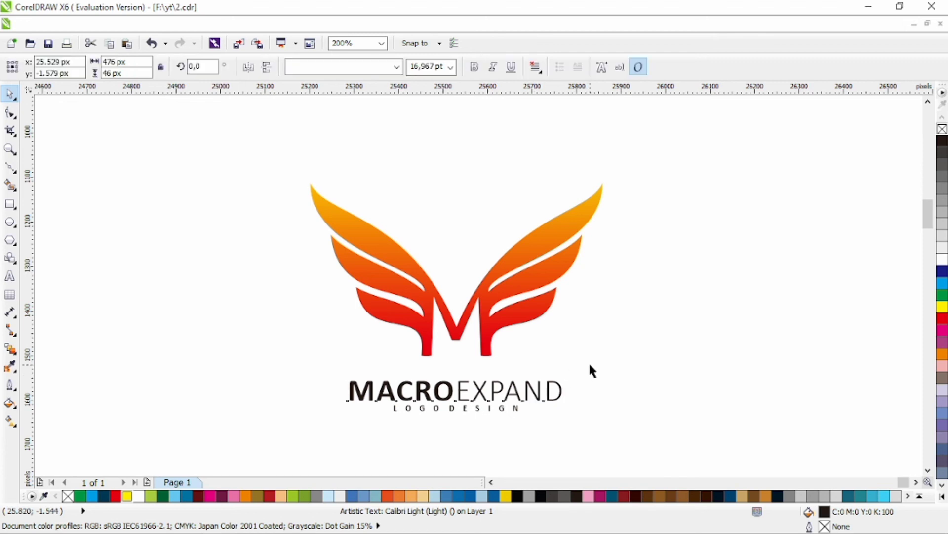
Fill both the MACROEXPAND and LOGO DESIGN texts with dark red and deselect them.
left_click_drag(588, 361, 267, 433)
left_click(198, 496)
left_click(684, 331)
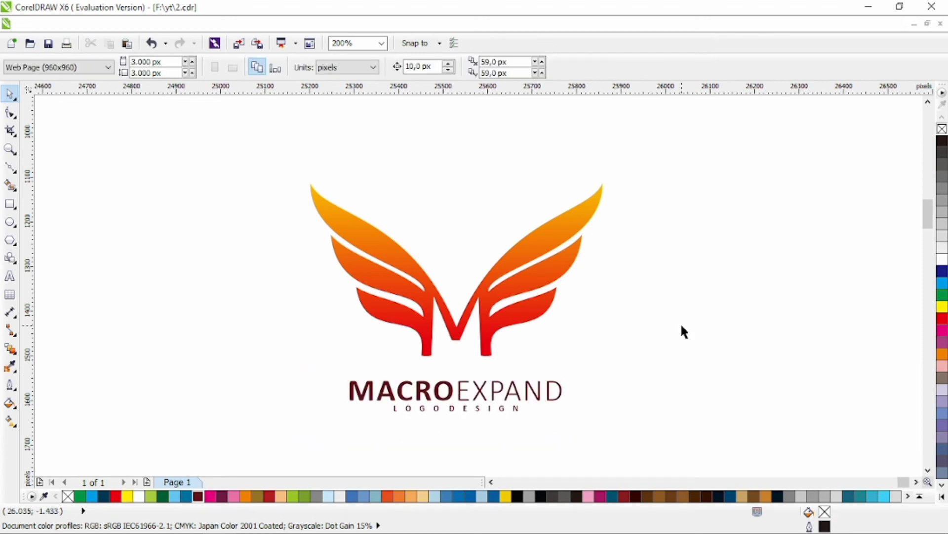